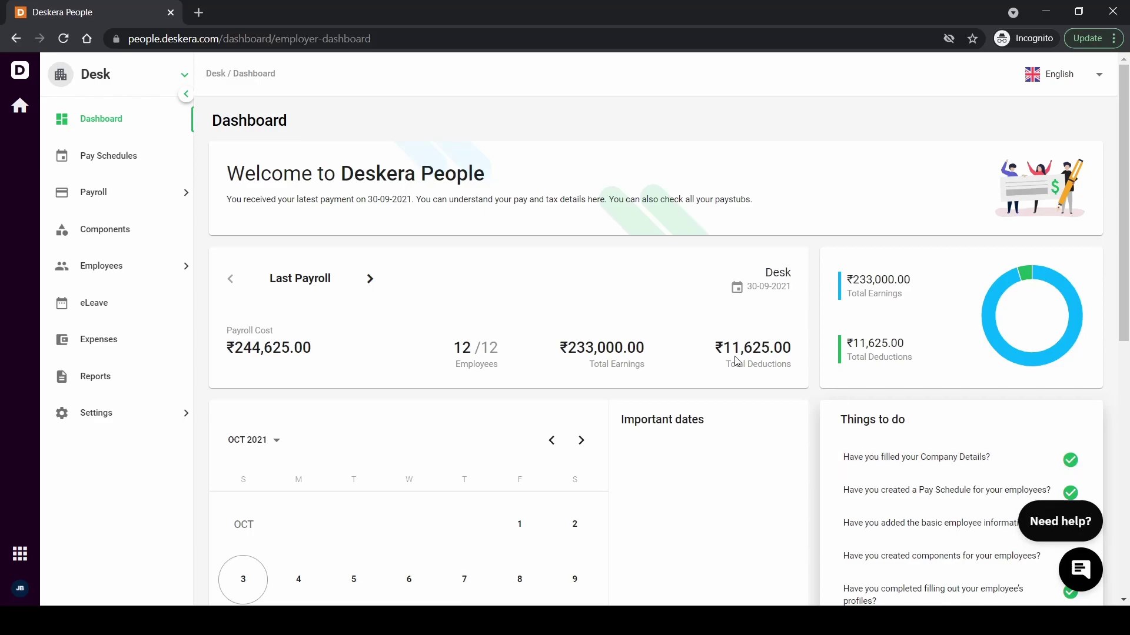
- Go to Payroll > Payrun in the sidebar to view the list of payruns
left_click(140, 198)
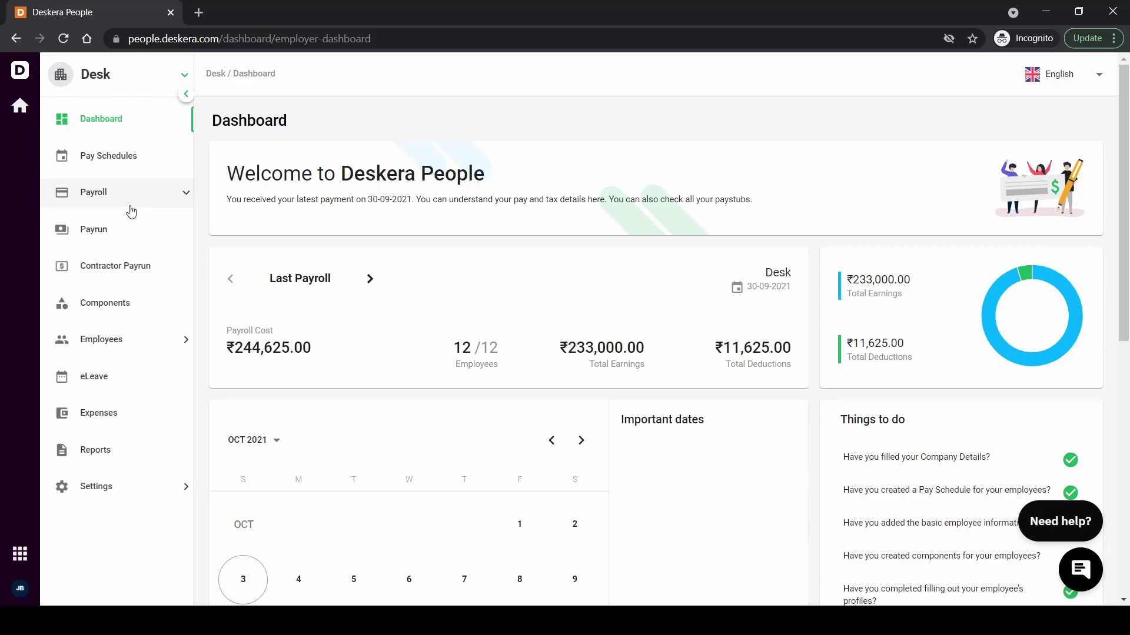
left_click(107, 244)
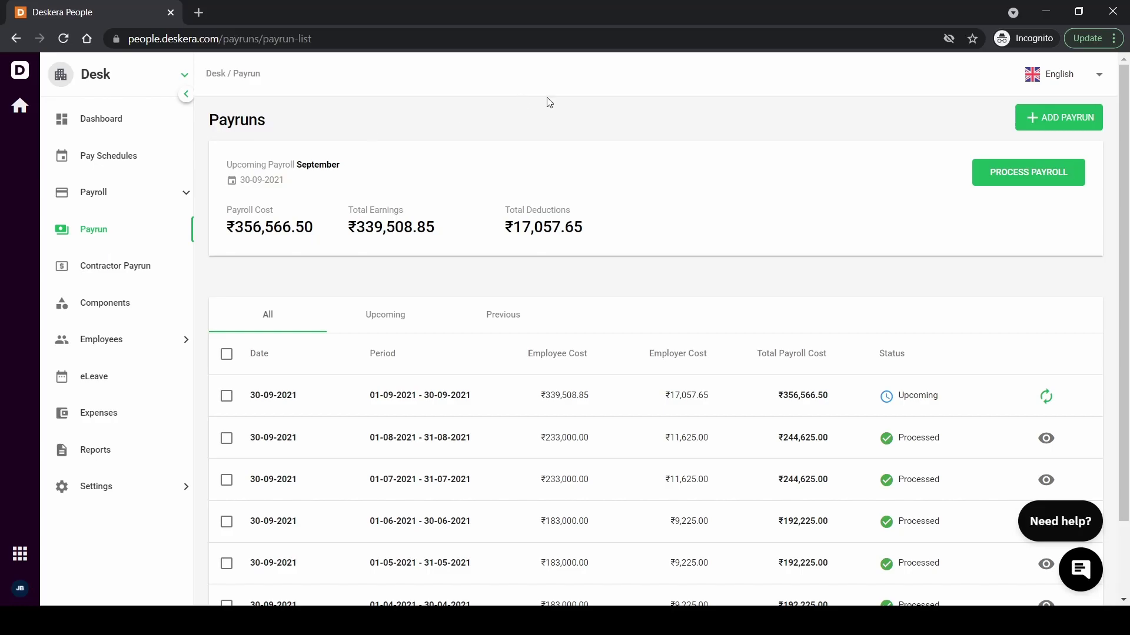
- Start a new payrun on the September monthly pay schedule covering 01-09-2021 to 30-09-2021
left_click(1044, 122)
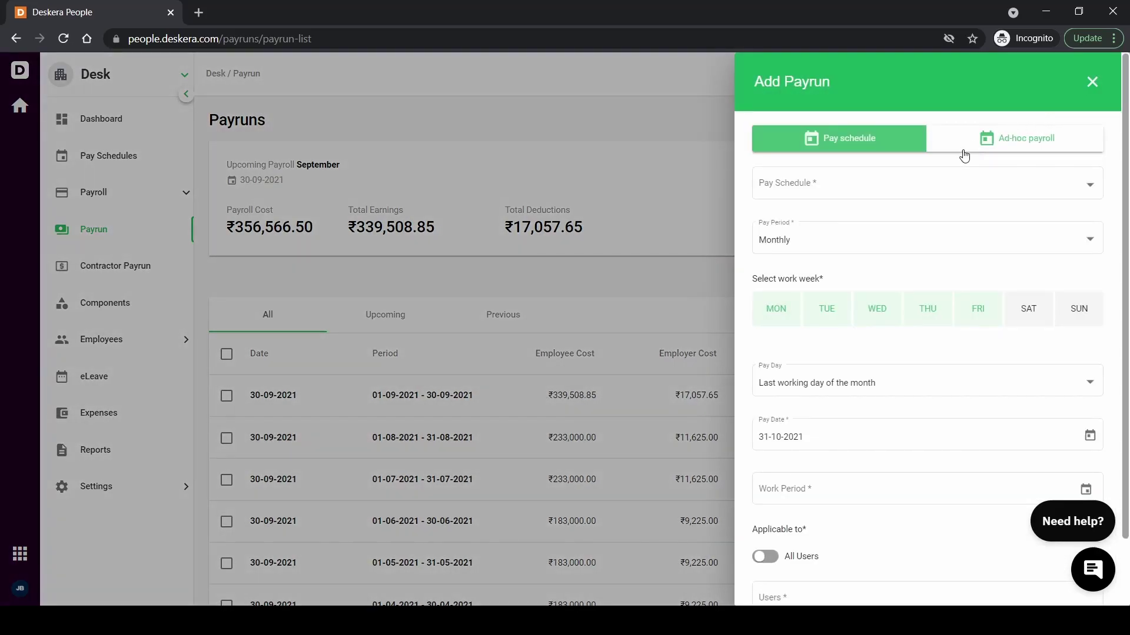
left_click(931, 180)
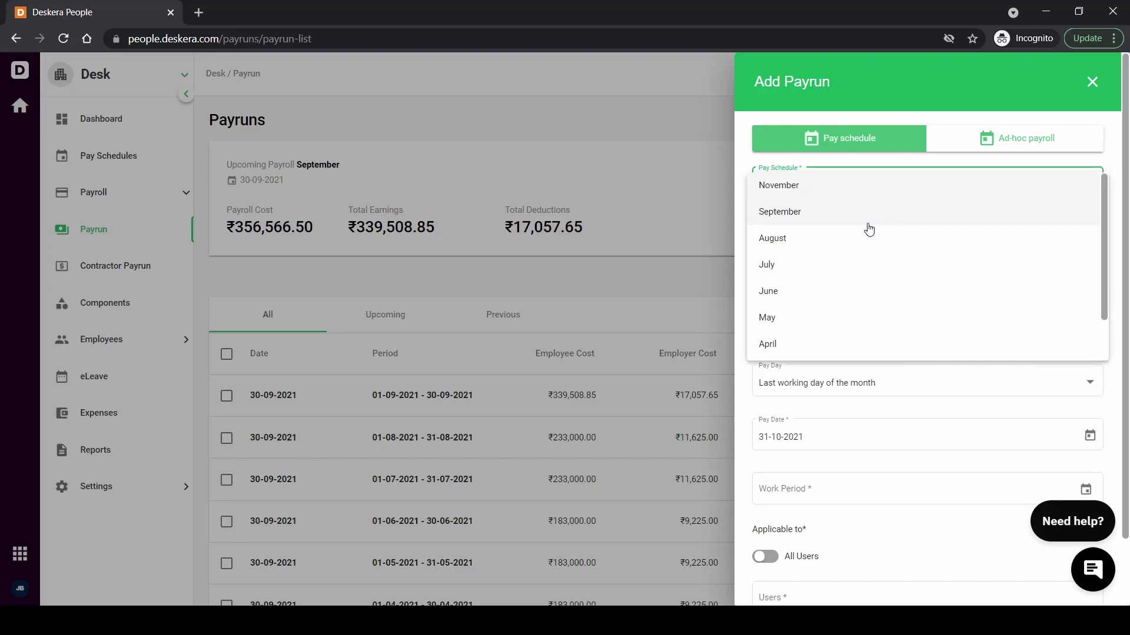
left_click(777, 216)
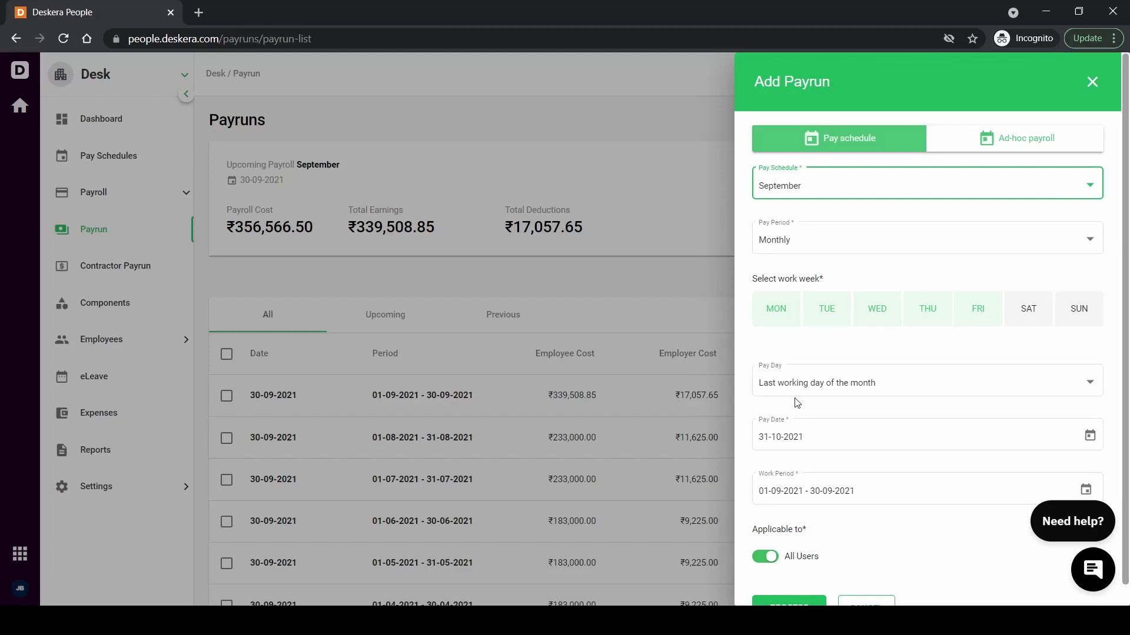
- Set the September payrun's pay date to 30-09-2021
left_click(774, 430)
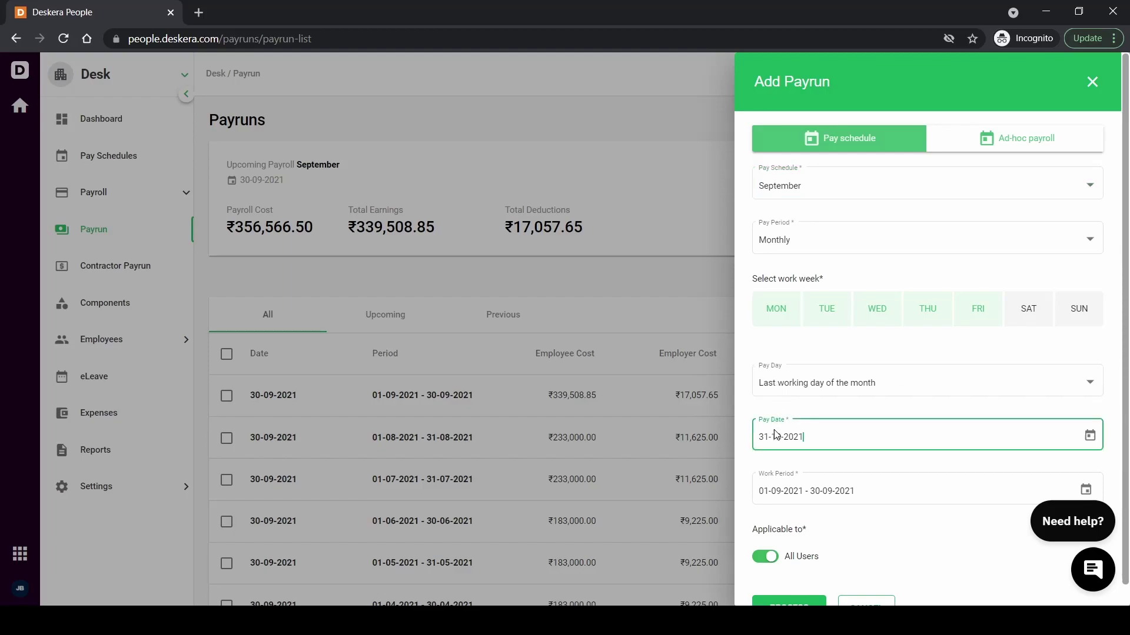
left_click(1090, 436)
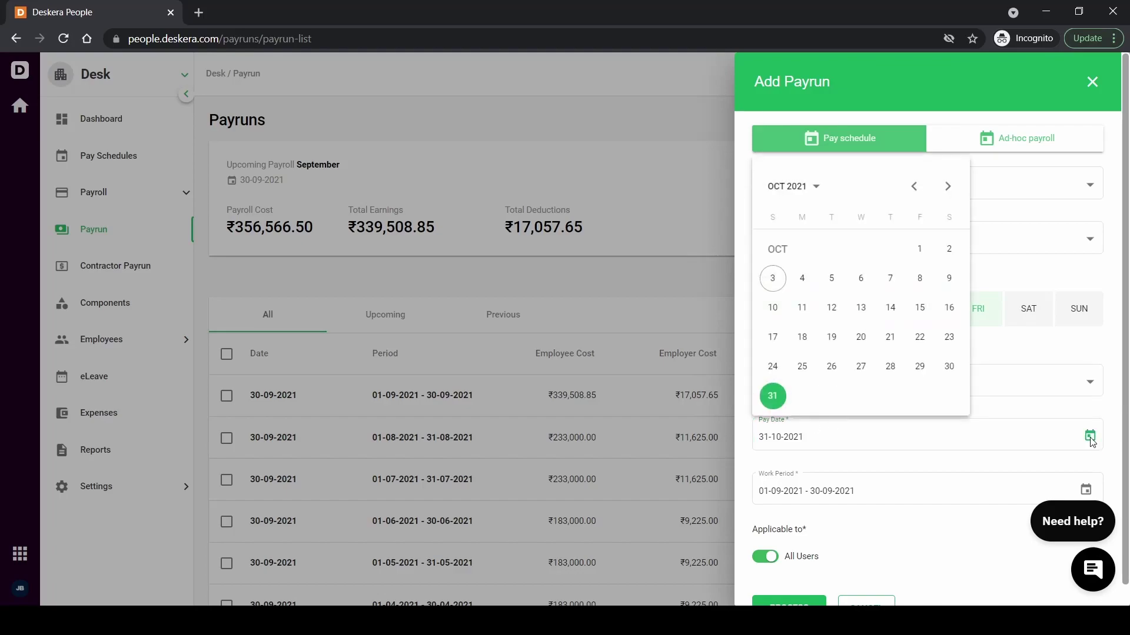
left_click(912, 187)
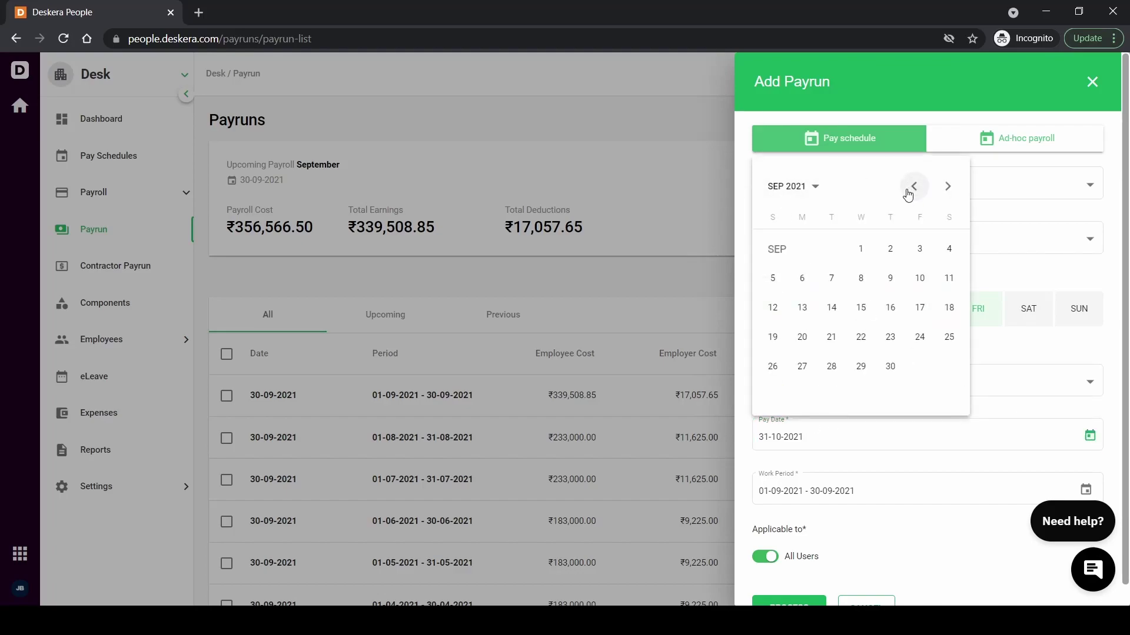
left_click(888, 365)
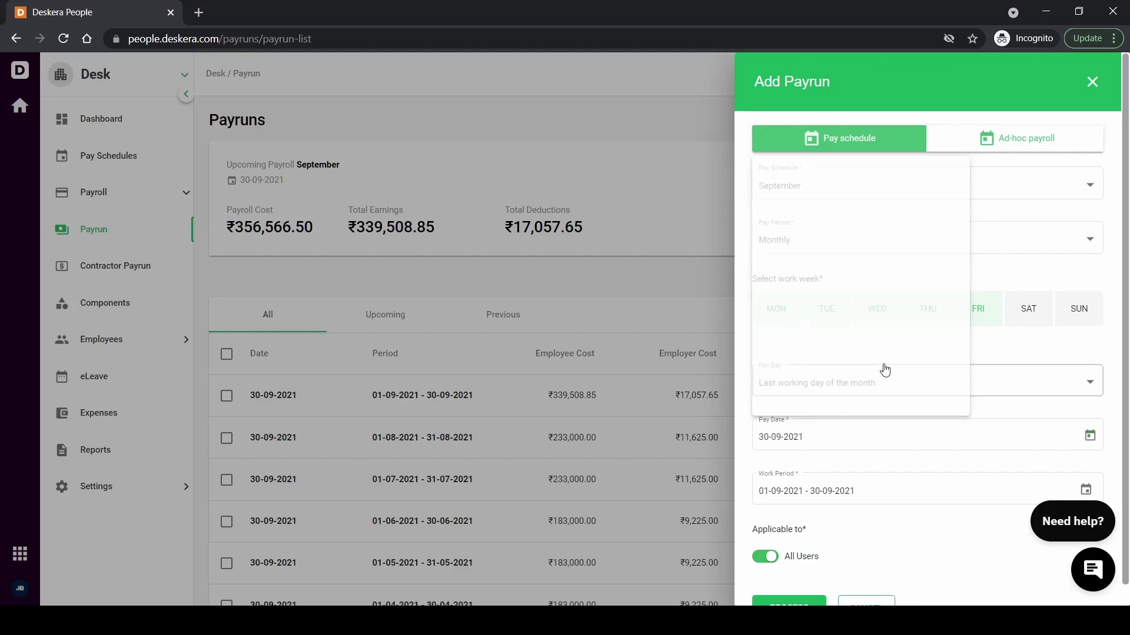
left_click(821, 477)
scroll(822, 478, "down", 1)
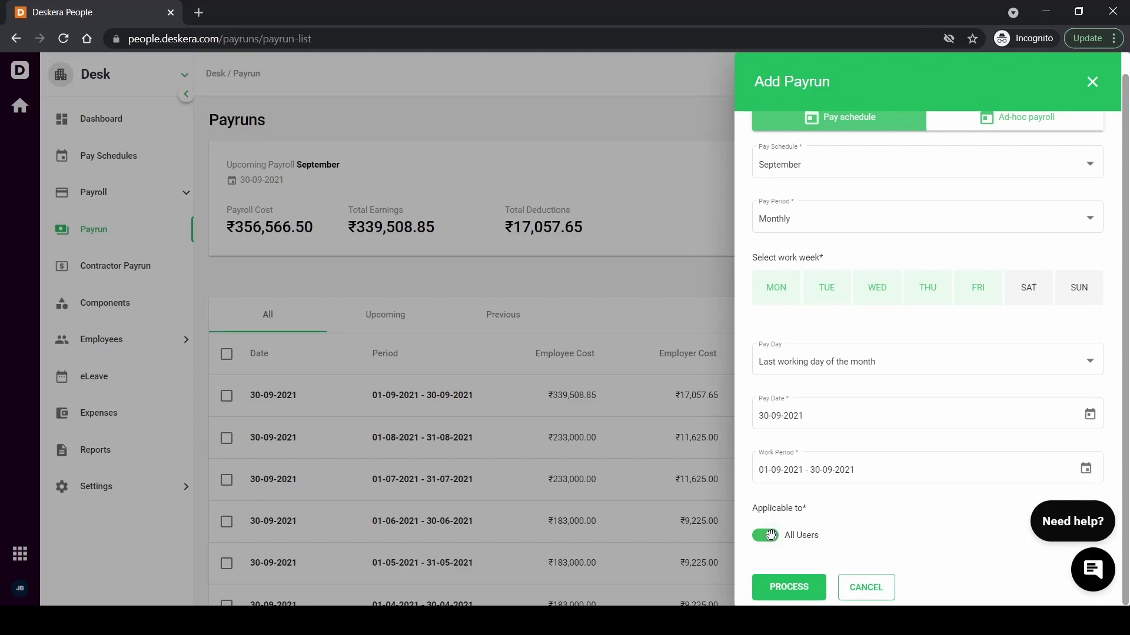
- Keep the payrun applied to all users and process it
left_click(771, 535)
left_click(764, 576)
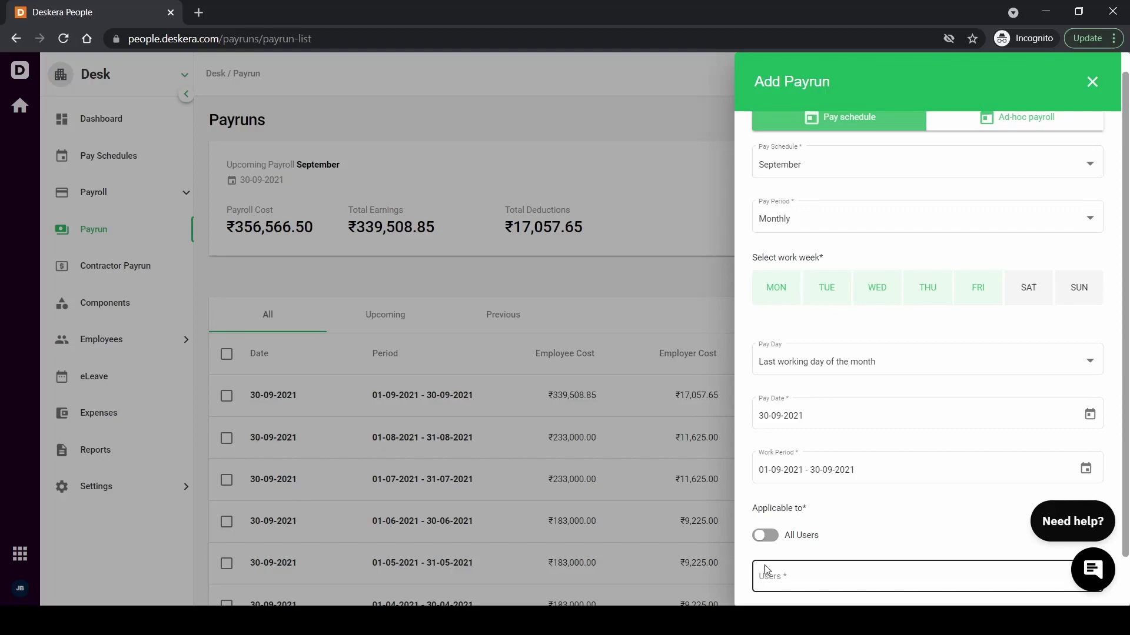
left_click(771, 536)
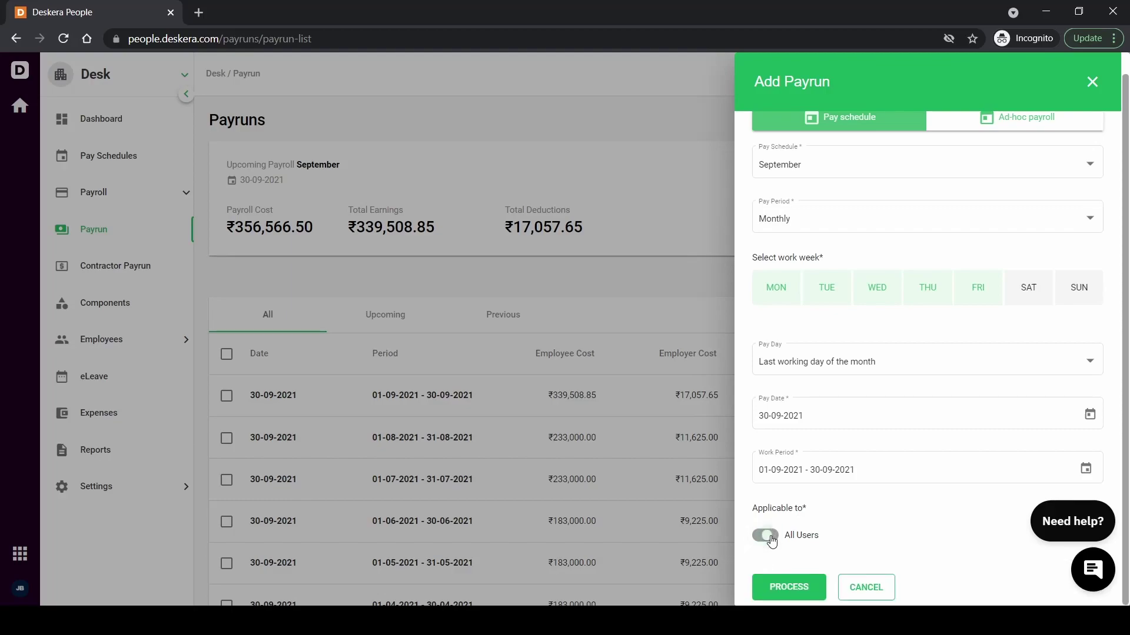
left_click(789, 589)
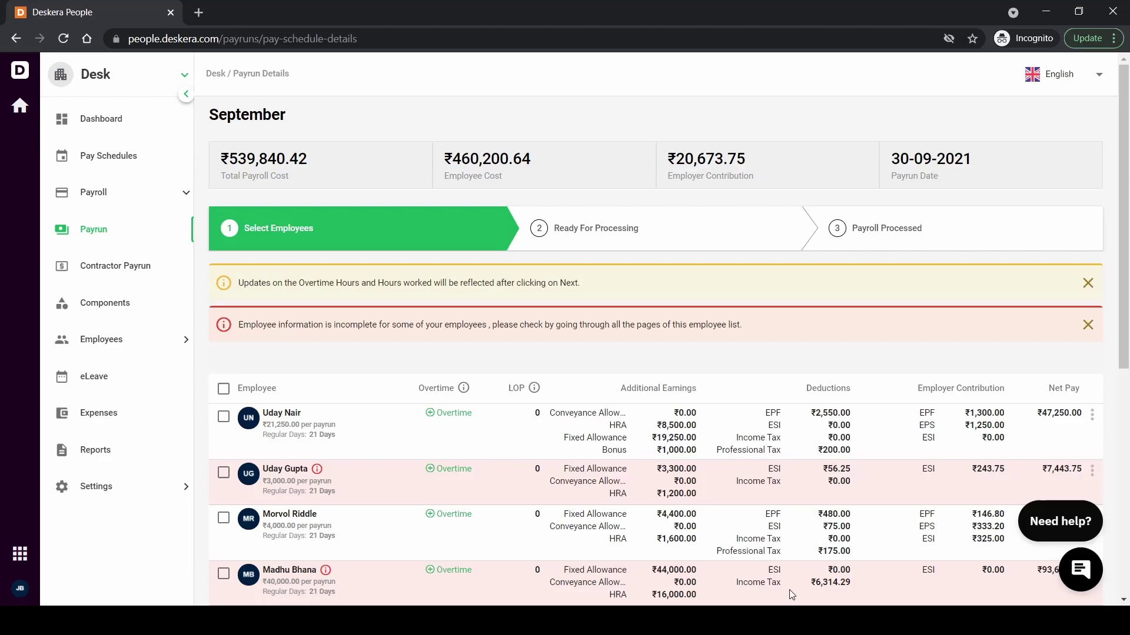
- Scroll through the Select Employees list to review each employee's earnings, deductions and net pay
scroll(434, 510, "down", 3)
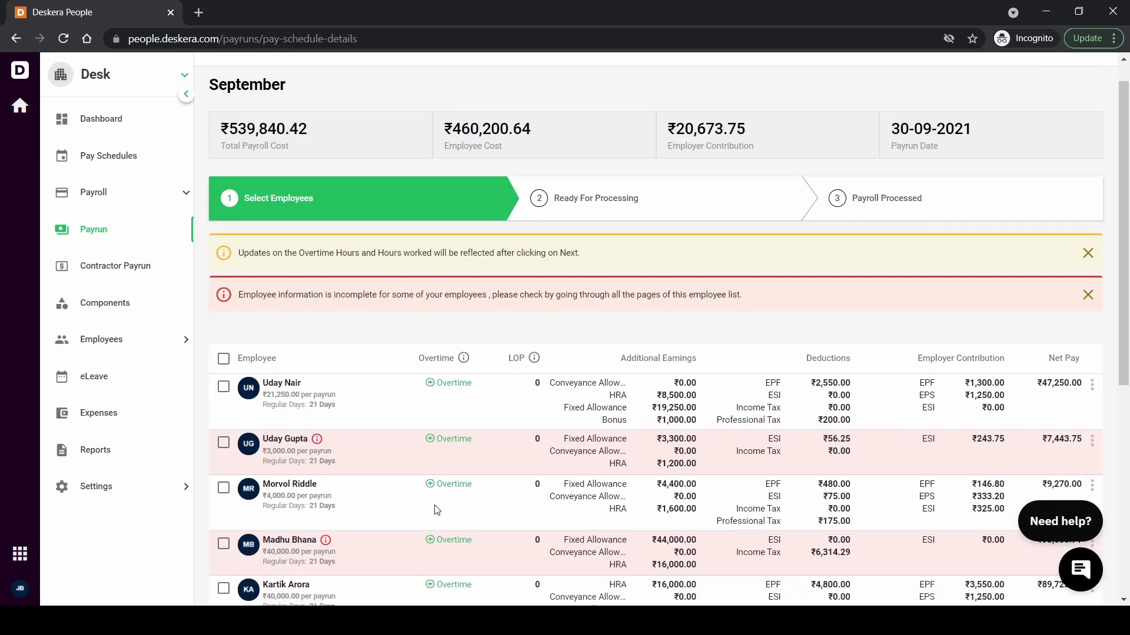
scroll(434, 509, "down", 1)
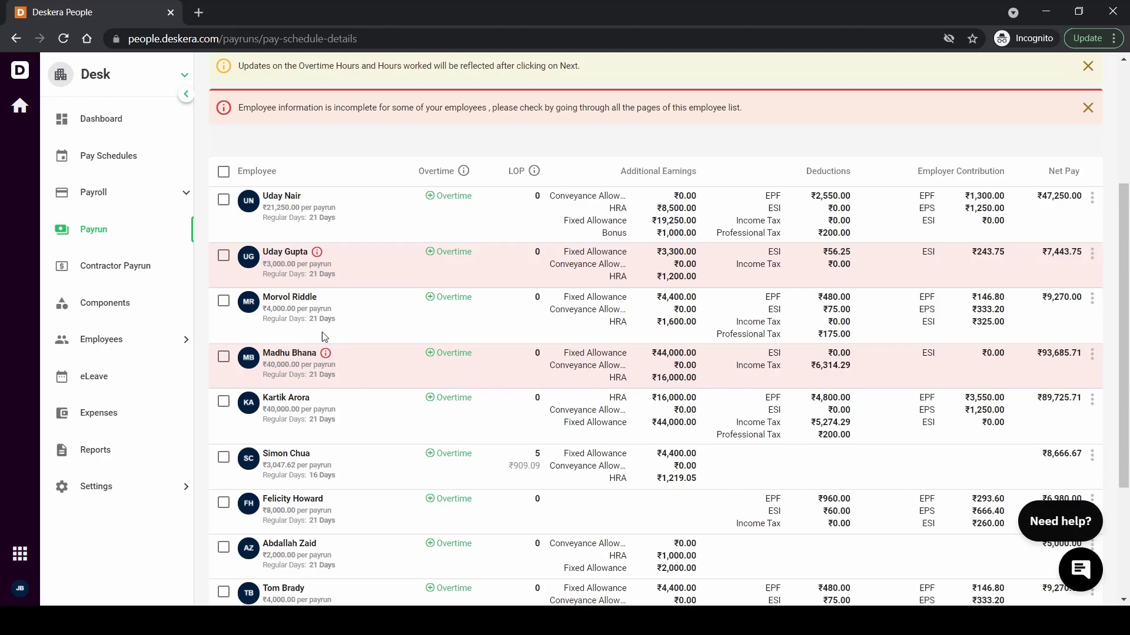
- Select the two employees flagged as incomplete, delete them and confirm the removal
left_click(224, 257)
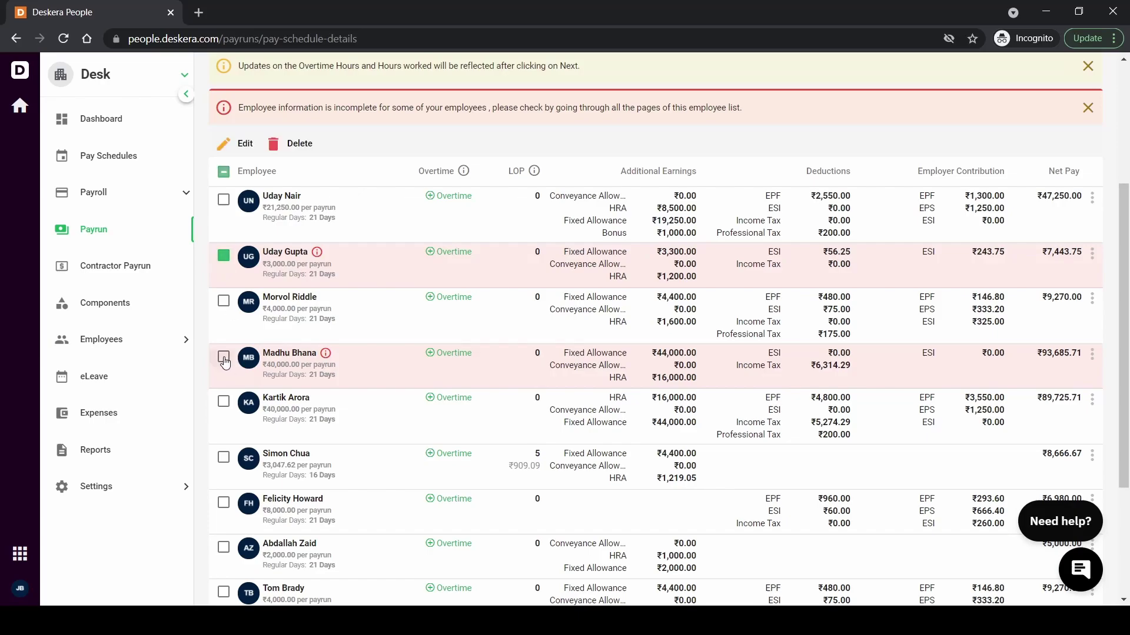
left_click(224, 357)
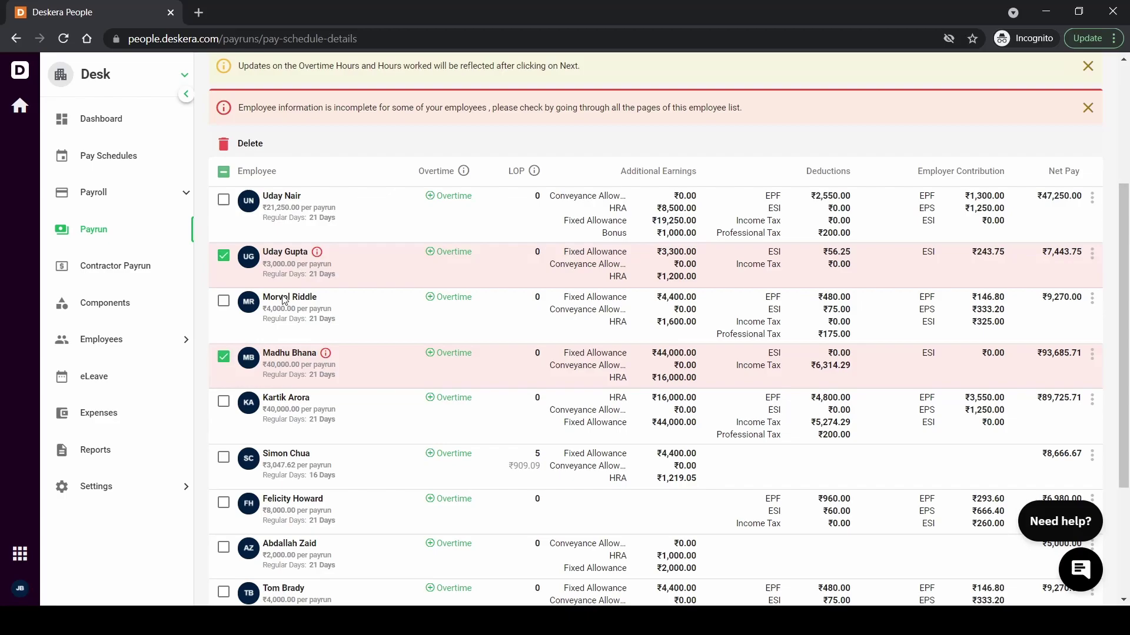
scroll(281, 296, "up", 2)
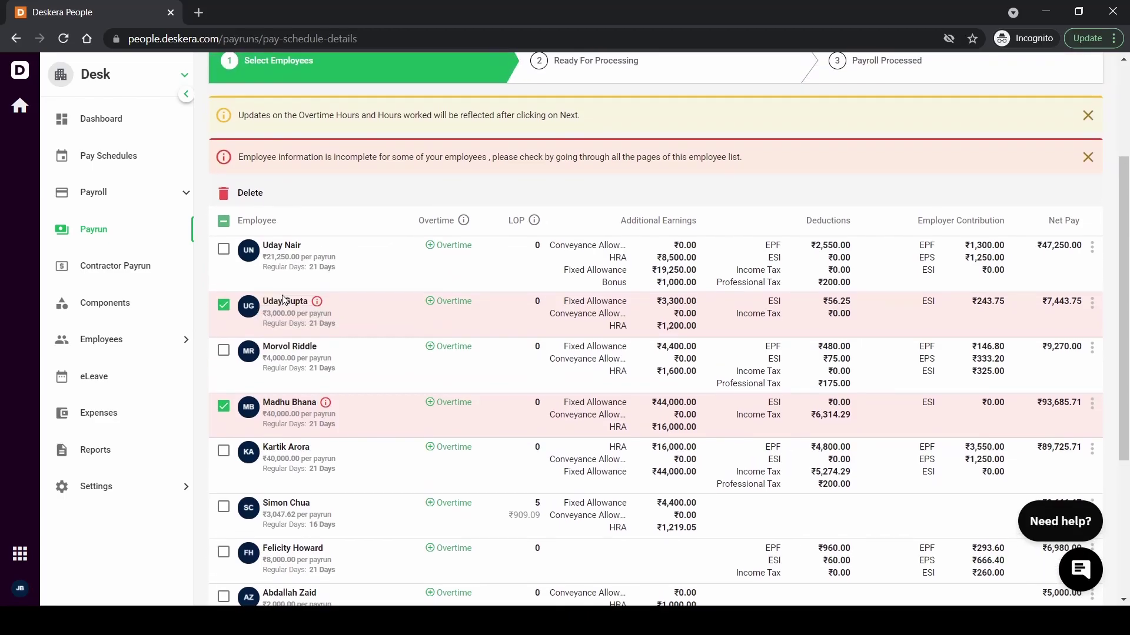
scroll(277, 306, "up", 1)
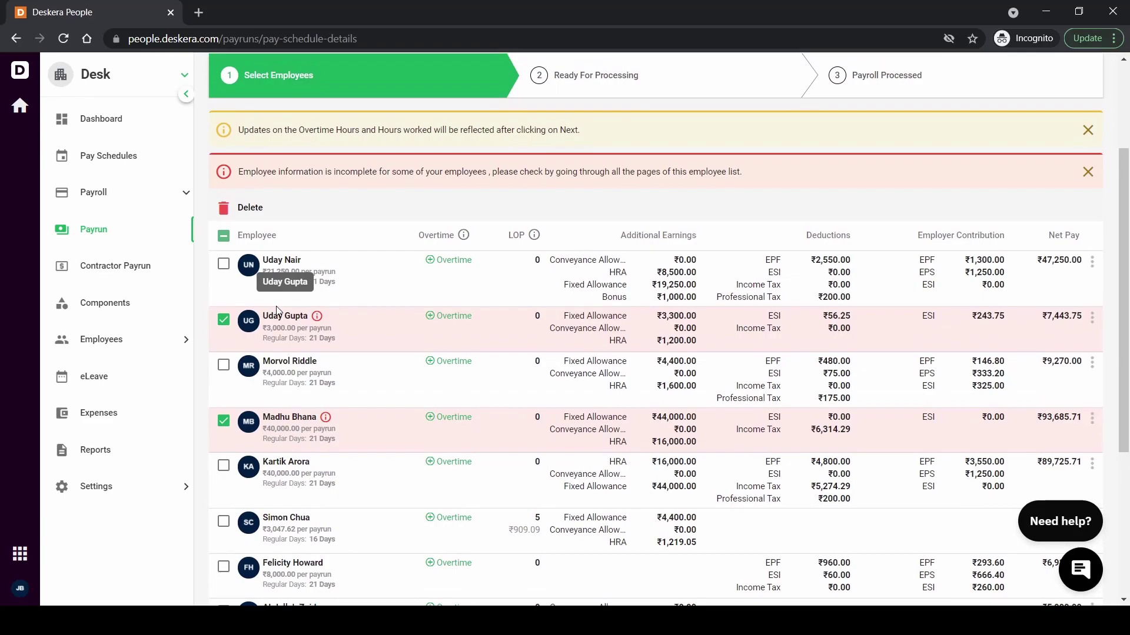
left_click(246, 209)
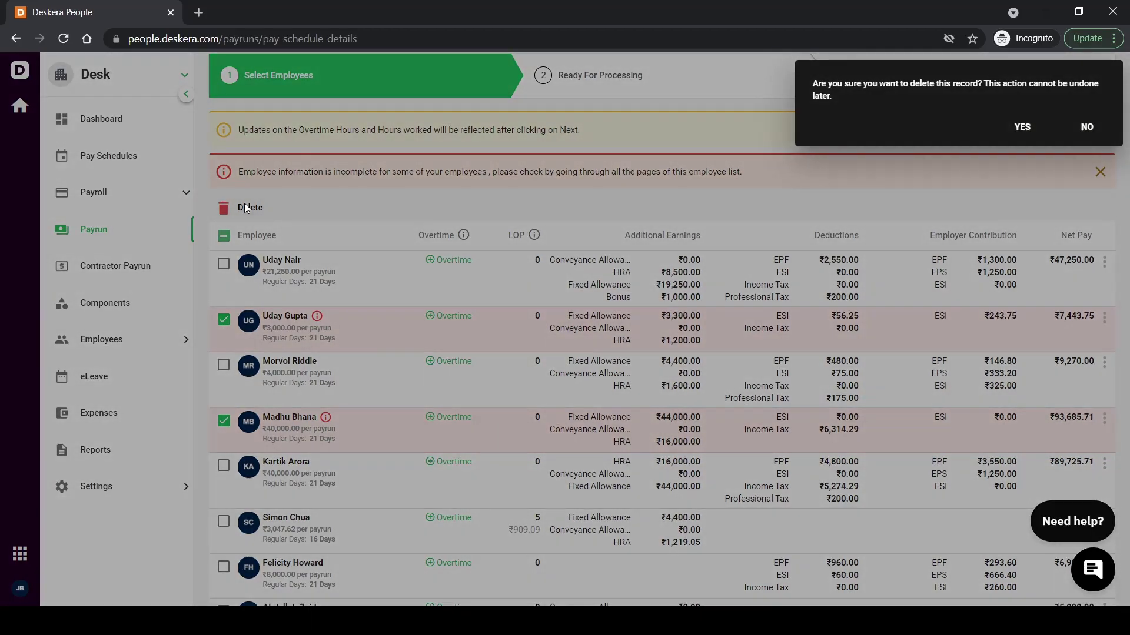
left_click(1023, 129)
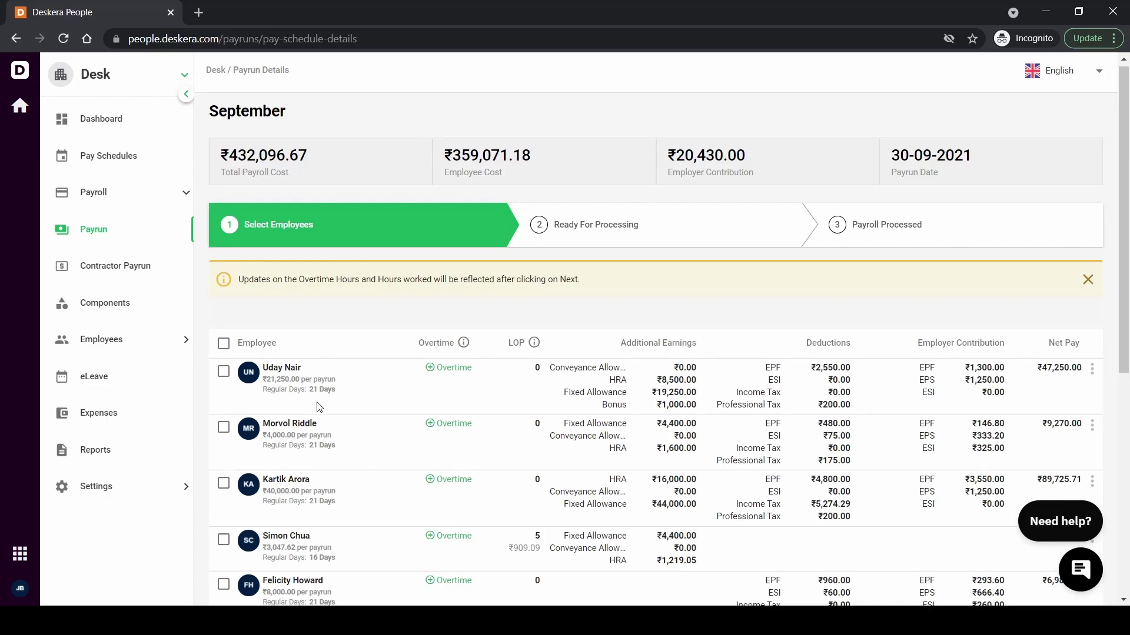
scroll(318, 407, "down", 2)
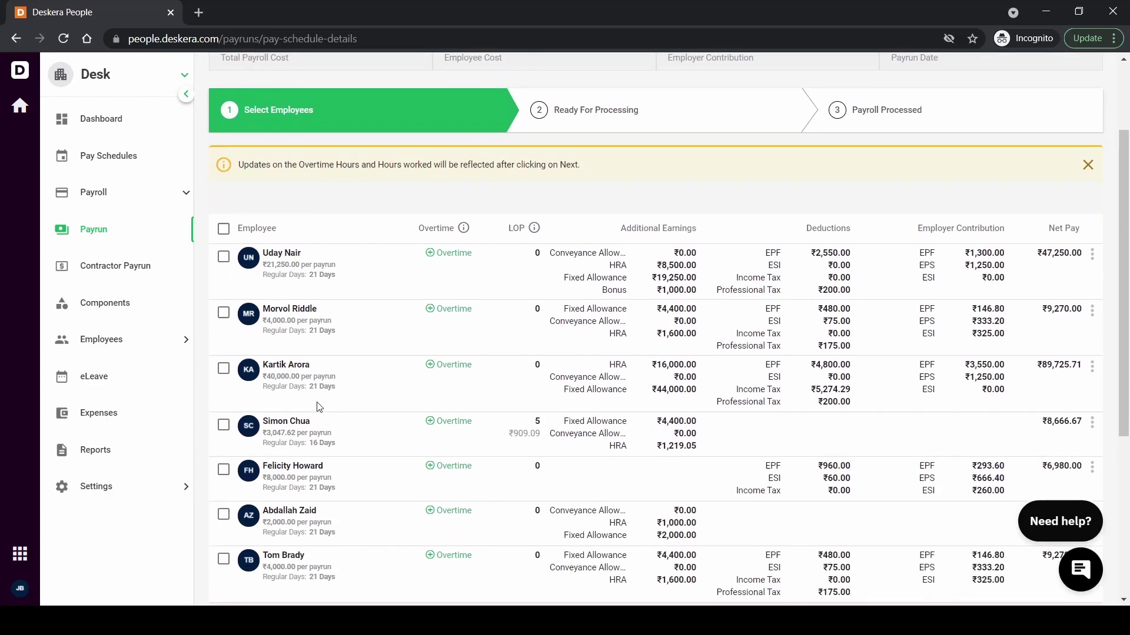
scroll(318, 404, "down", 1)
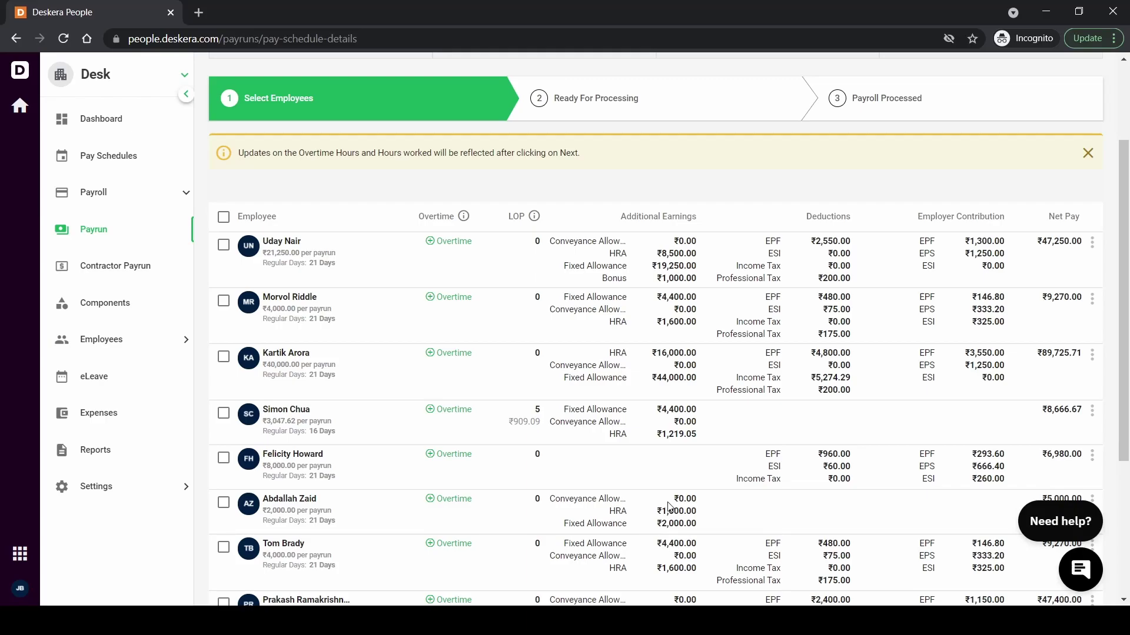
scroll(669, 507, "up", 2)
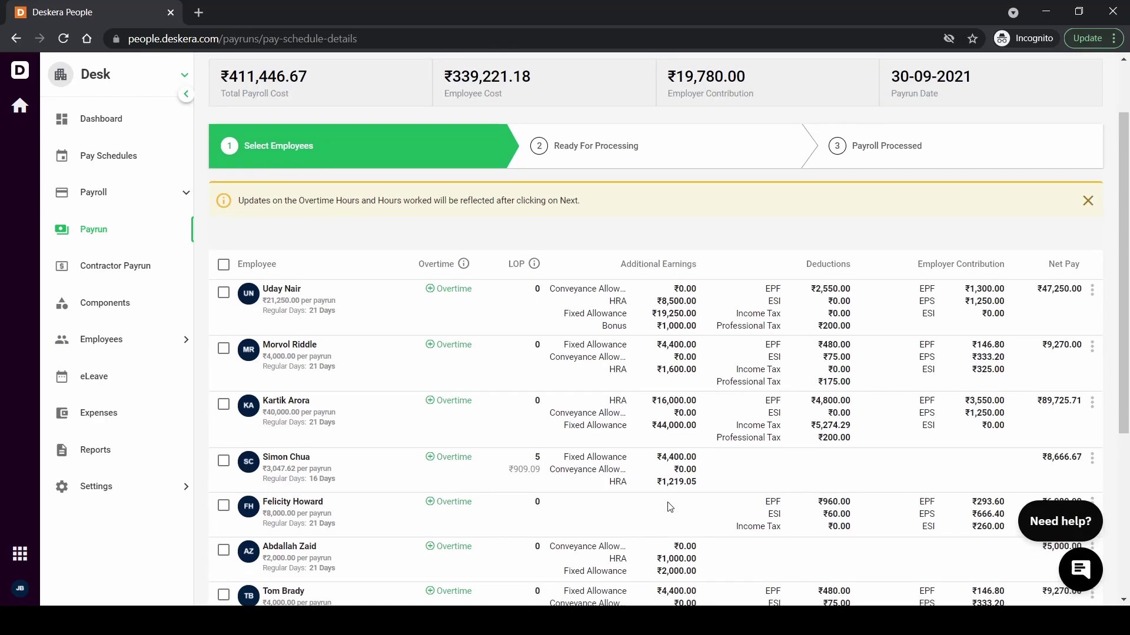
scroll(669, 507, "down", 3)
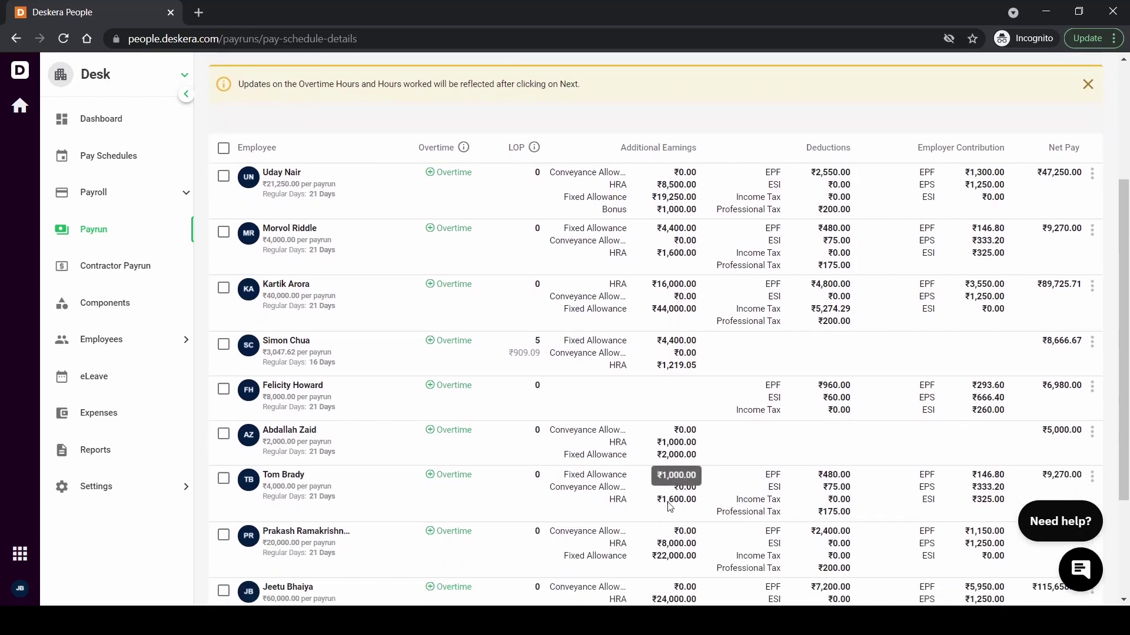
scroll(669, 507, "down", 1)
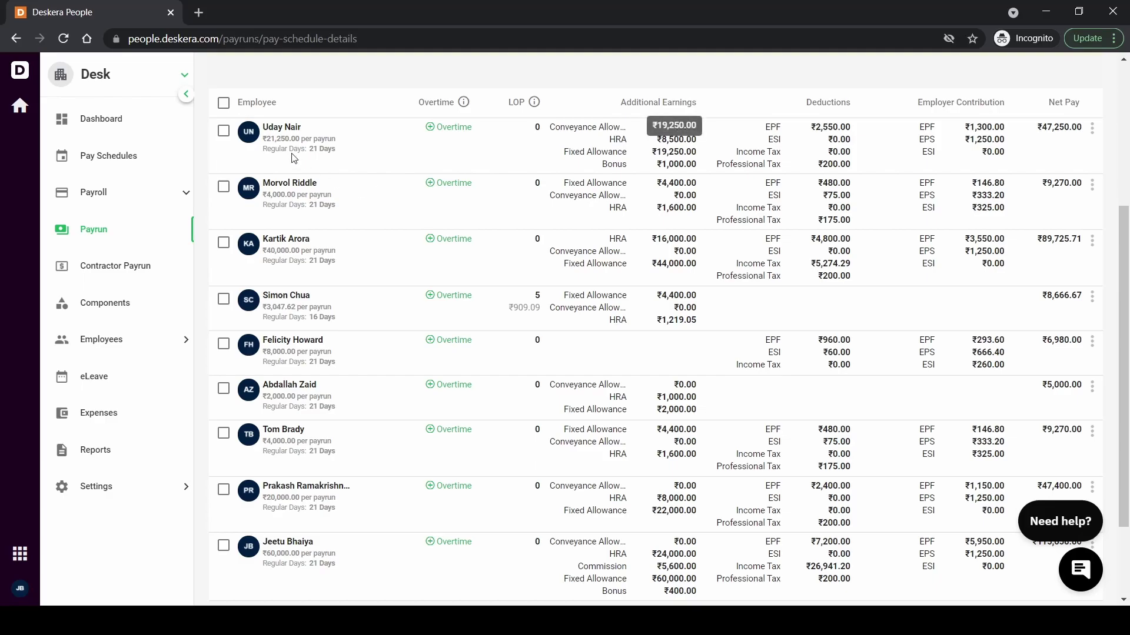
- Change the first employee's first overtime rate from 1.5 OT to 3 OT
left_click(446, 130)
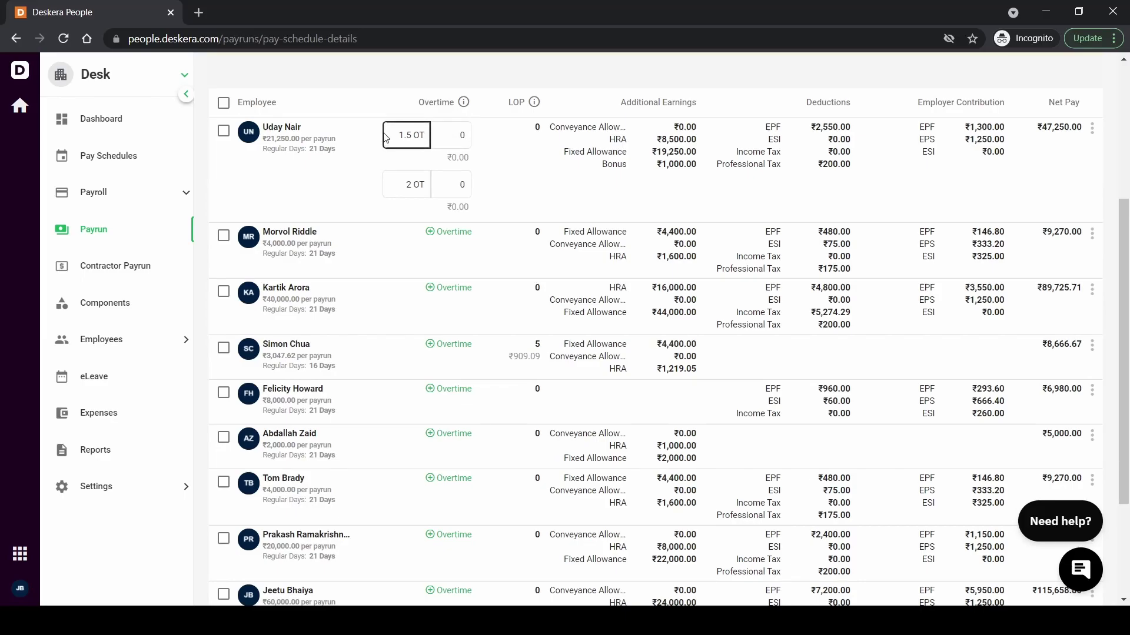
left_click(406, 184)
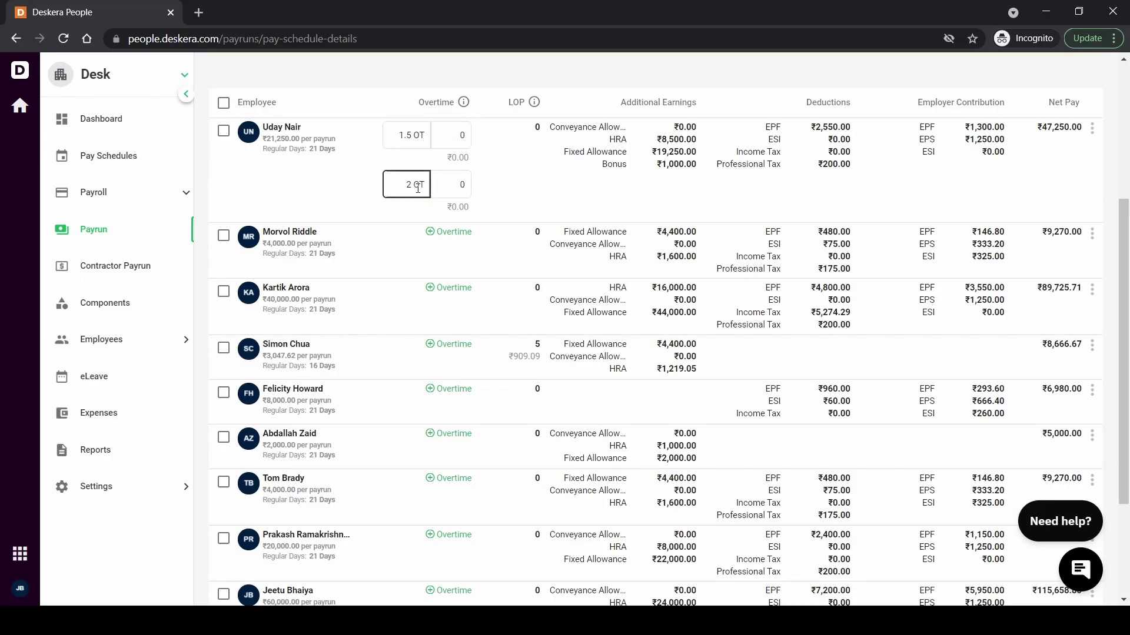
left_click(402, 137)
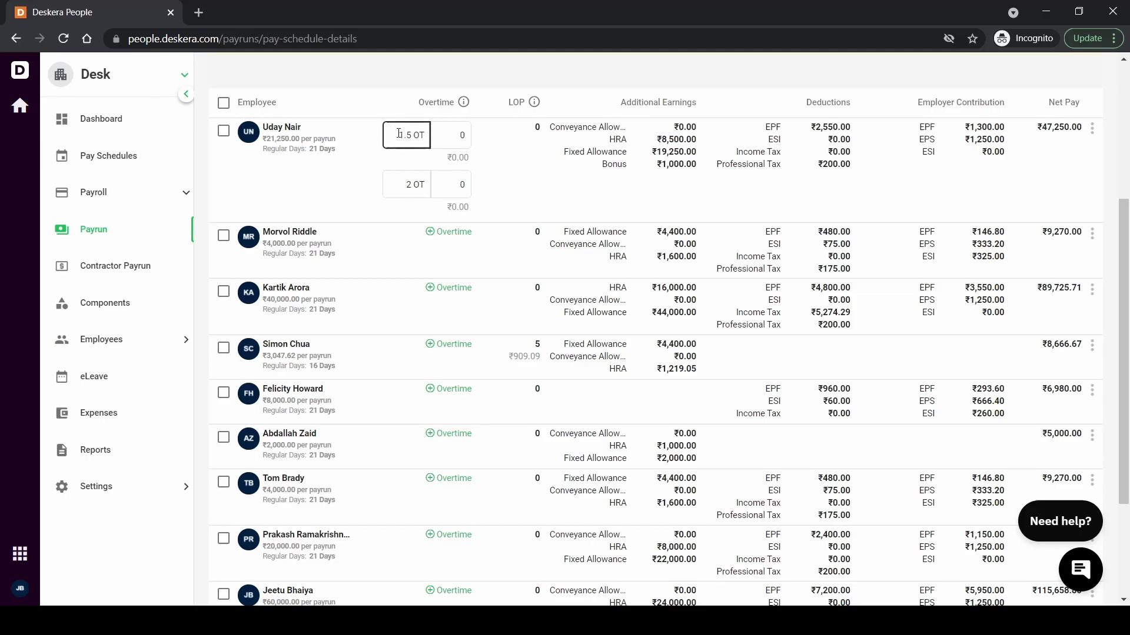
left_click(410, 180)
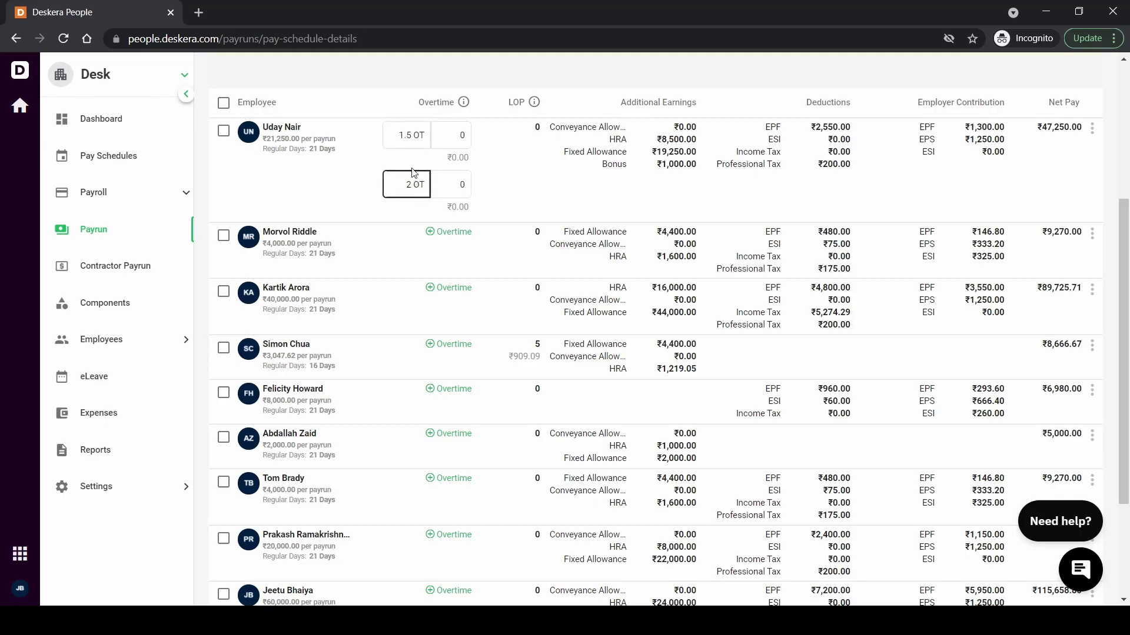
left_click(414, 138)
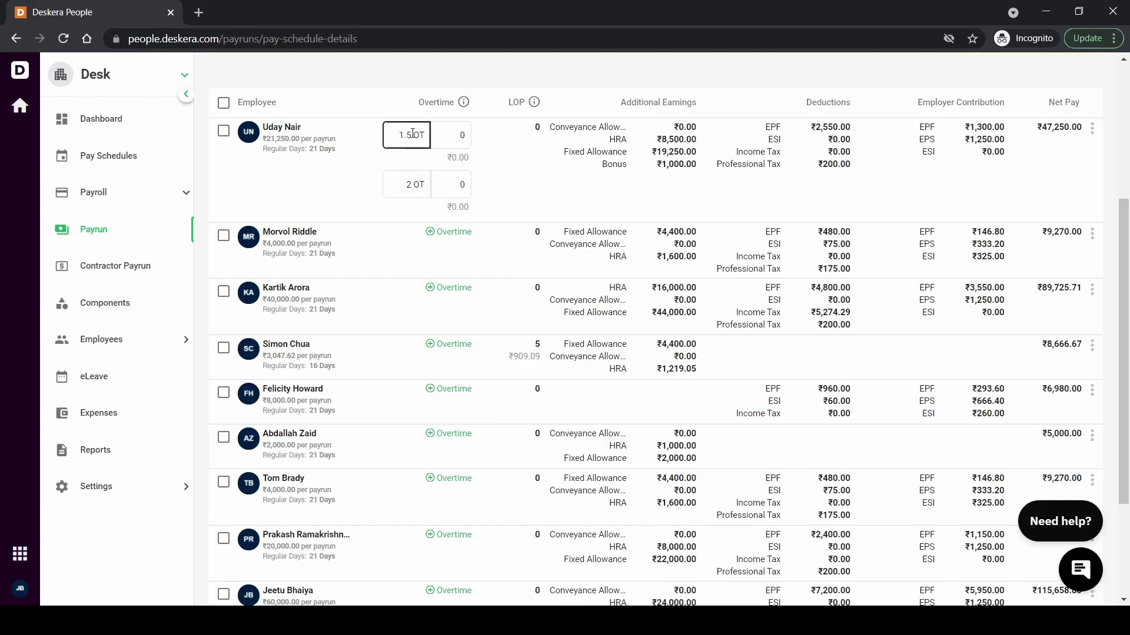
left_click(413, 134)
key("BackSpace")
key("BackSpace")
key("BackSpace")
type("3")
left_click(451, 138)
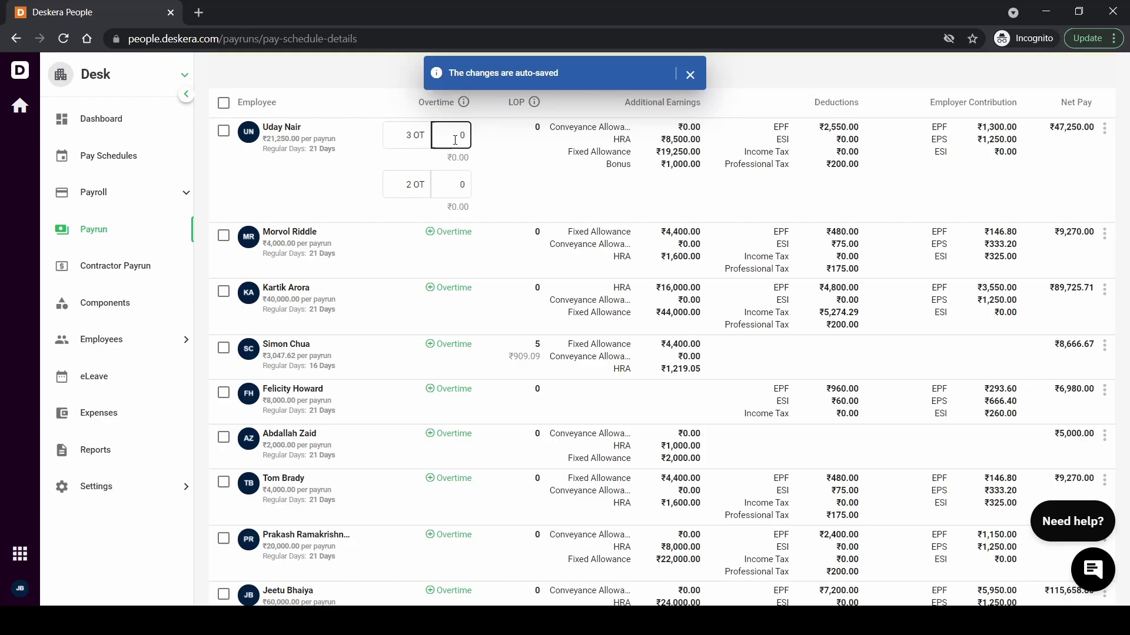
- Enter 9 hours for the 3 OT overtime entry, worth ₹2,942.18
left_click(457, 140)
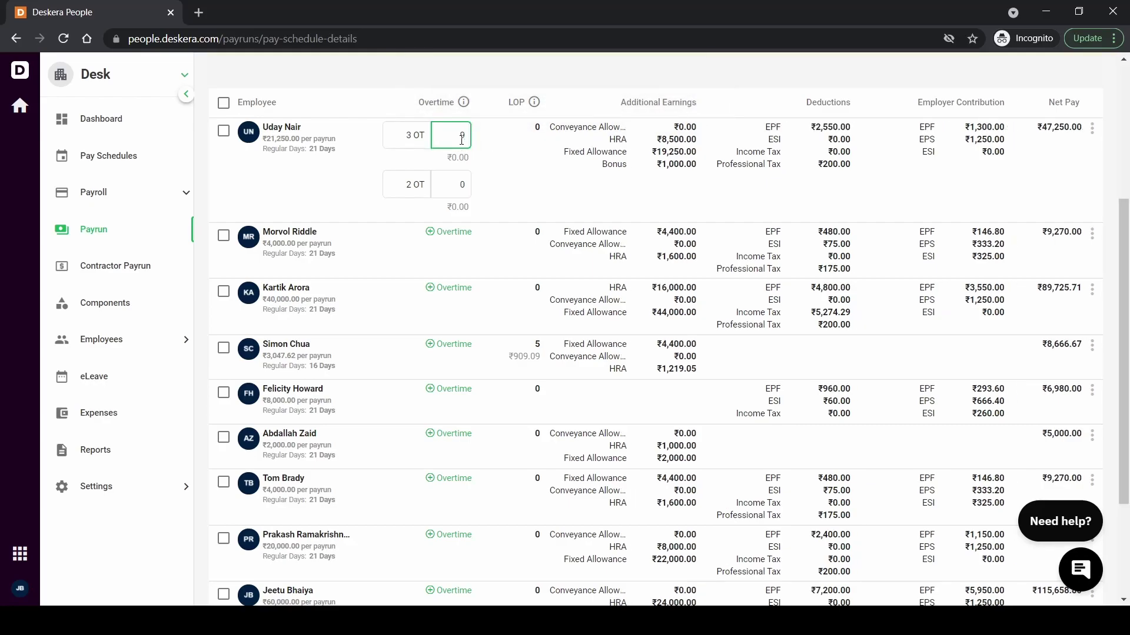
type("9")
left_click(540, 181)
- Set the third employee's loss of pay to 1 day (₹1,818.18) and save
left_click(224, 292)
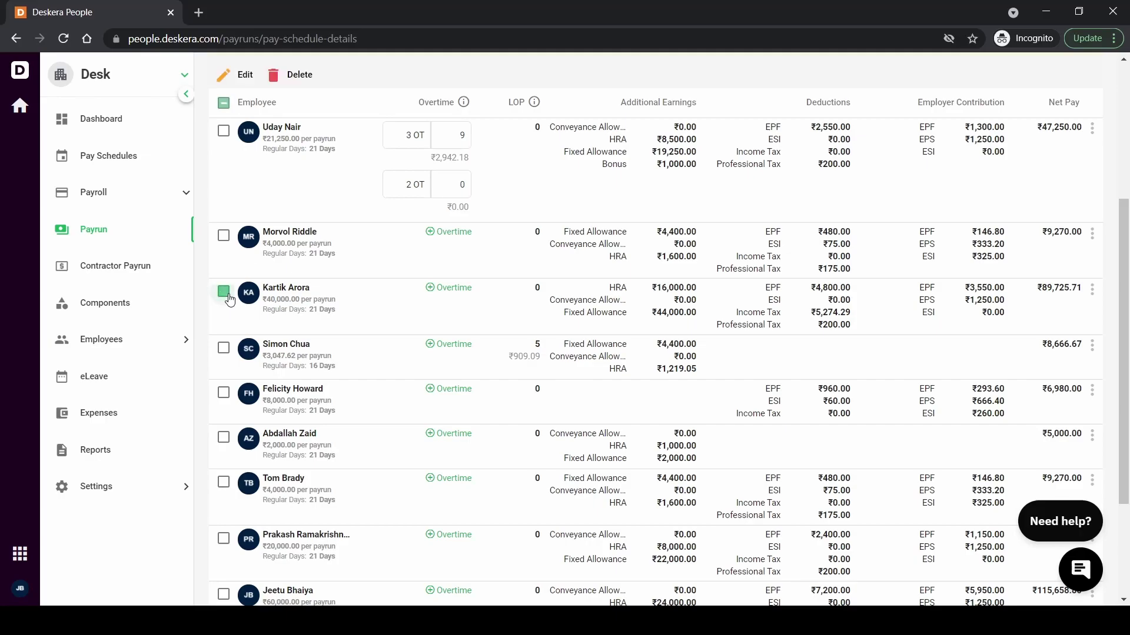
left_click(233, 77)
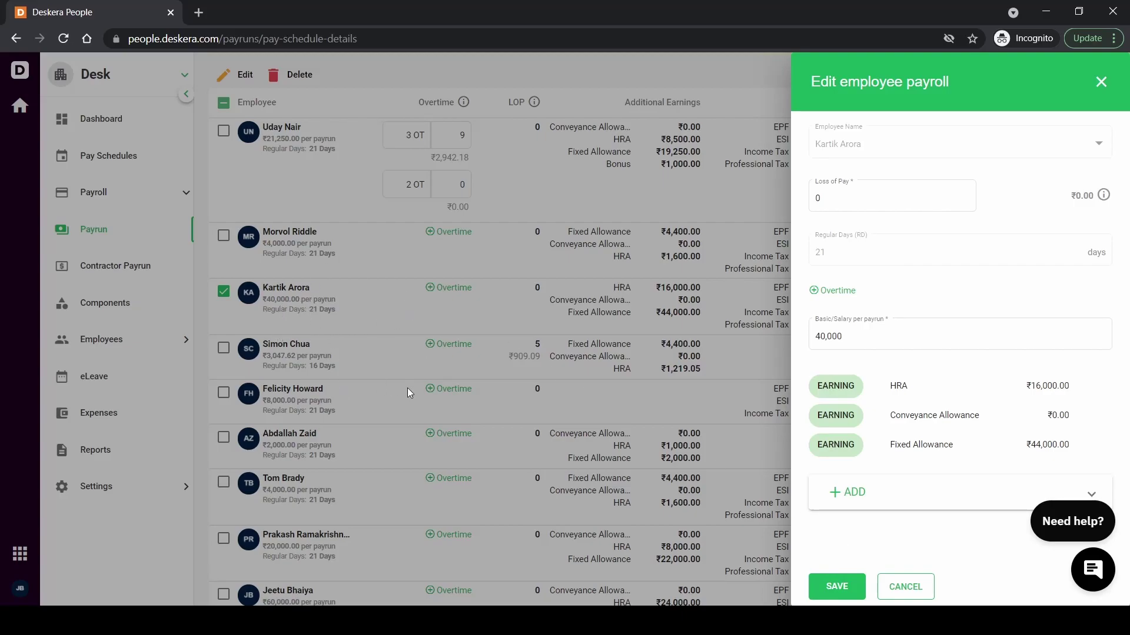
left_click(893, 186)
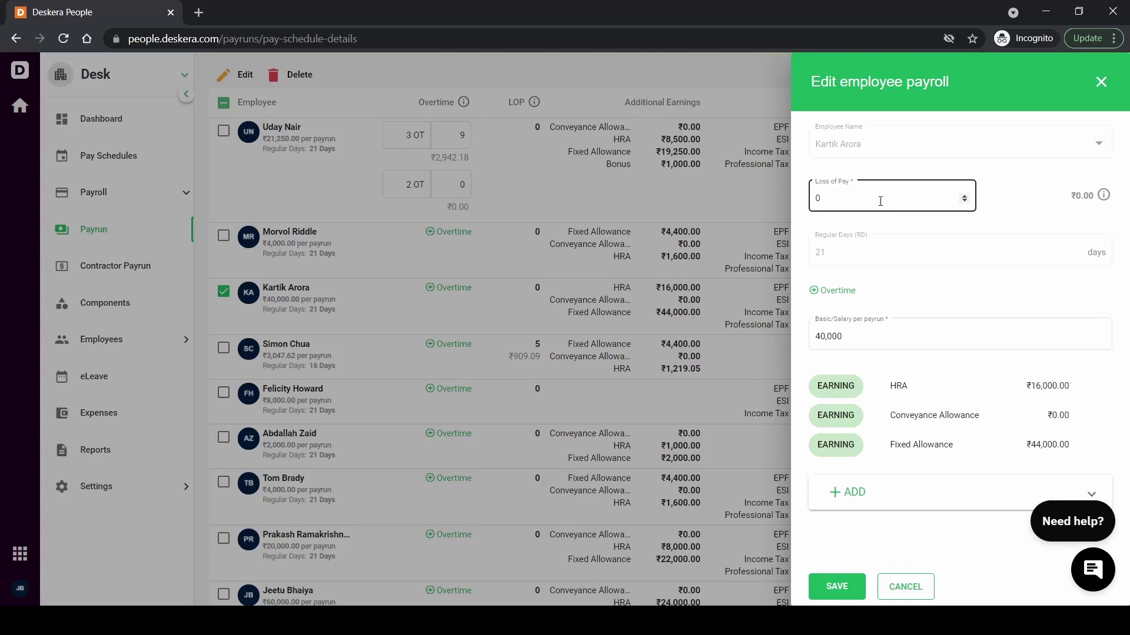
left_click(879, 200)
key("BackSpace")
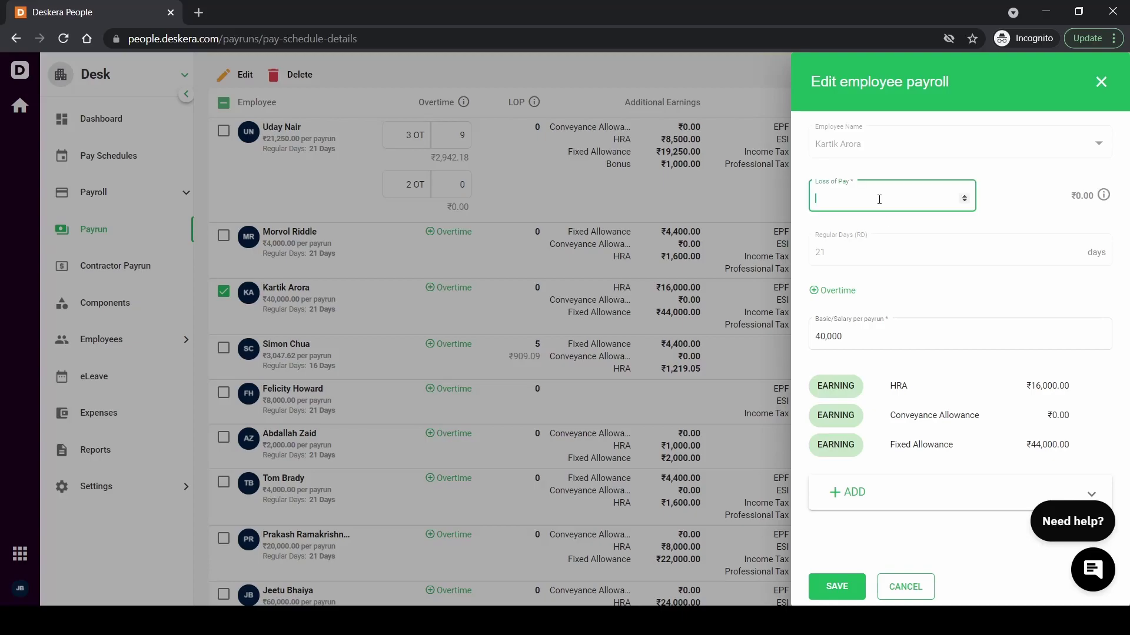
type("1")
left_click(836, 589)
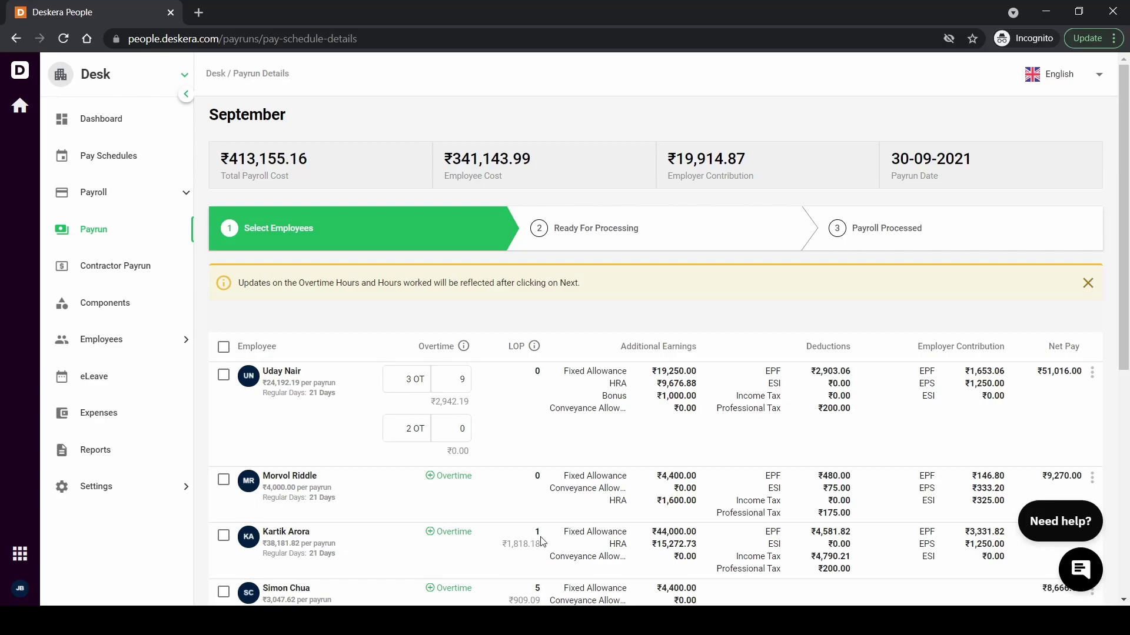
- Scroll to the bottom of the September employee table, ending at ₹115,658.80 net pay
scroll(542, 541, "down", 2)
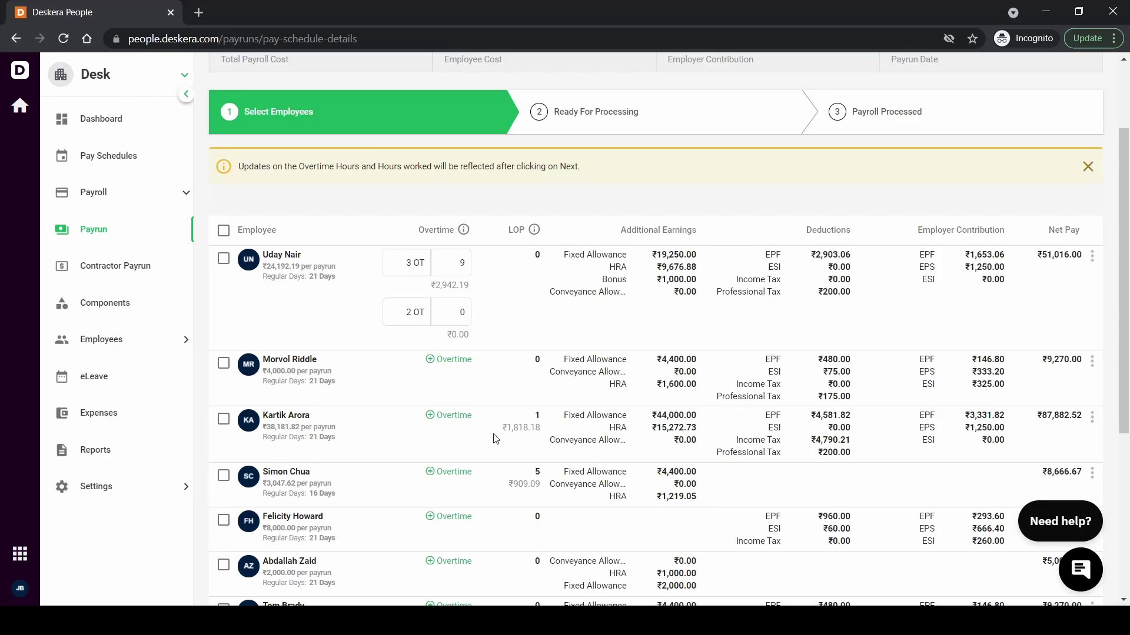
scroll(495, 439, "down", 1)
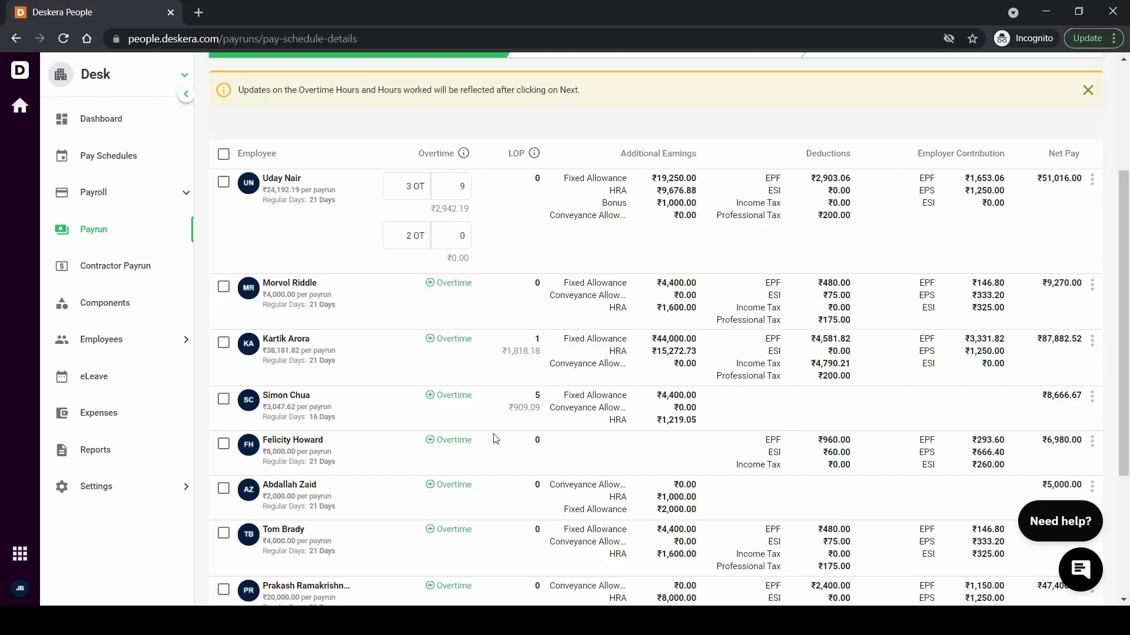
scroll(495, 439, "down", 3)
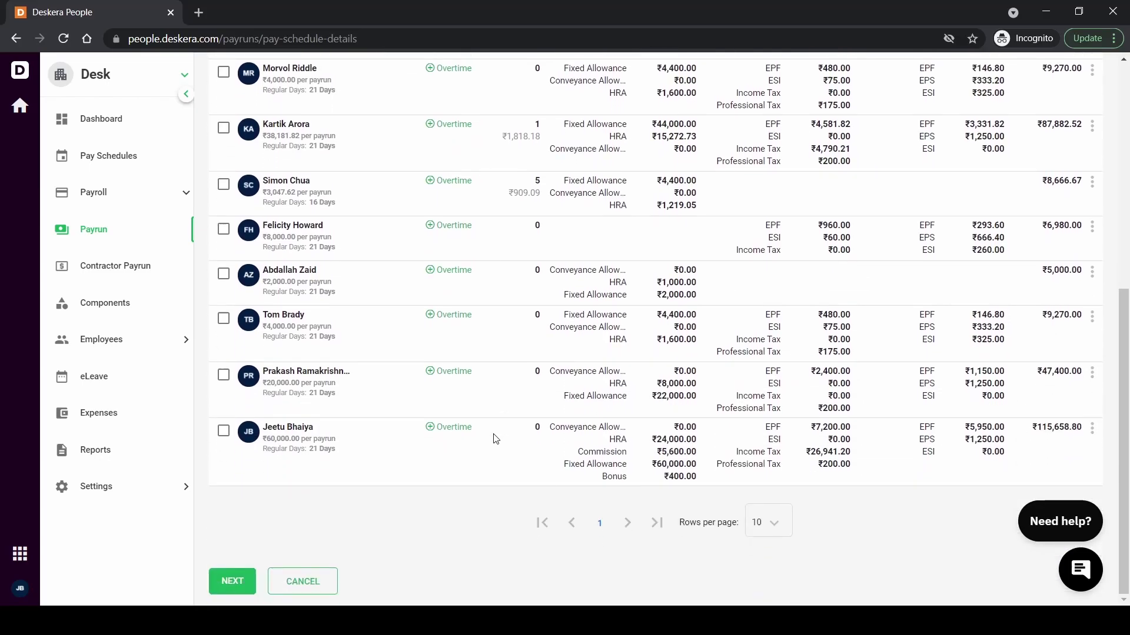
left_click(237, 585)
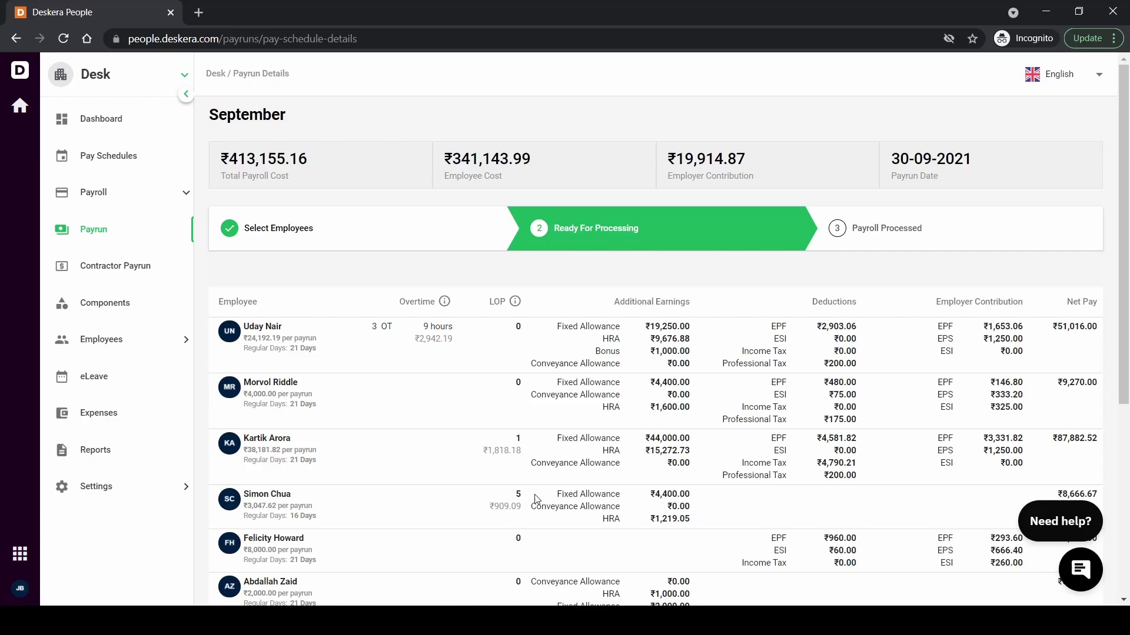
scroll(527, 483, "down", 1)
scroll(527, 482, "down", 3)
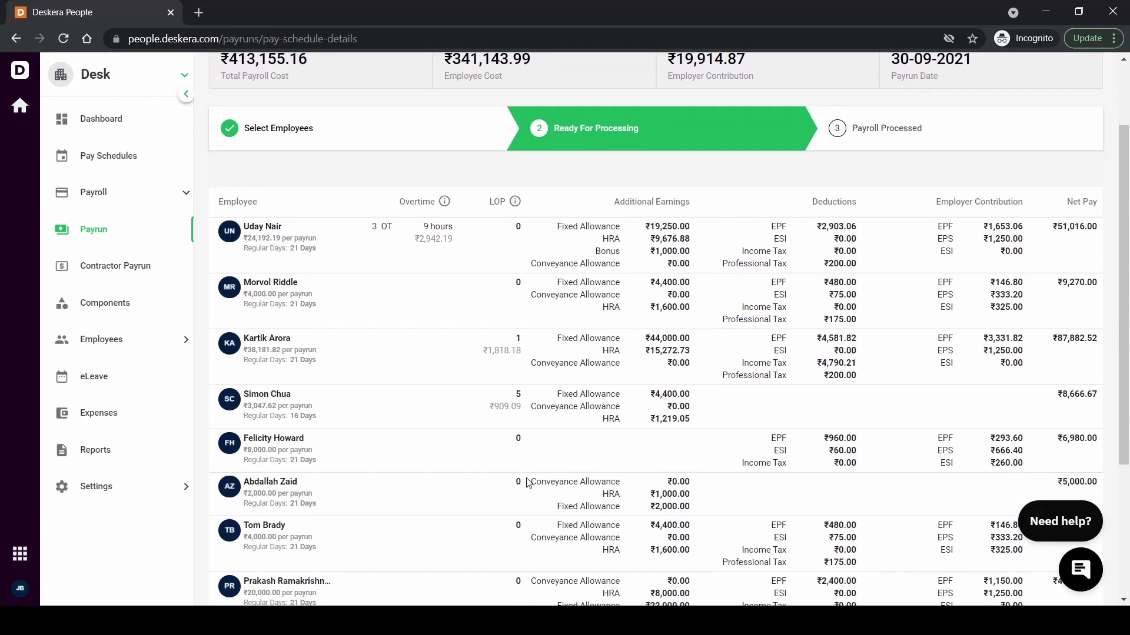
scroll(528, 482, "down", 1)
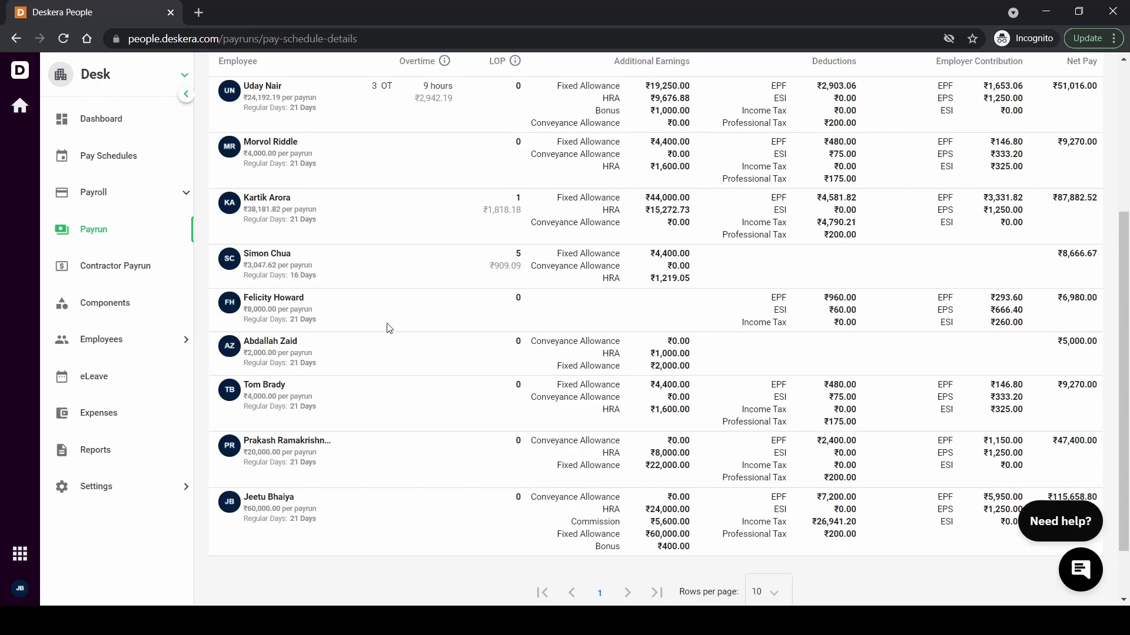
scroll(387, 327, "up", 3)
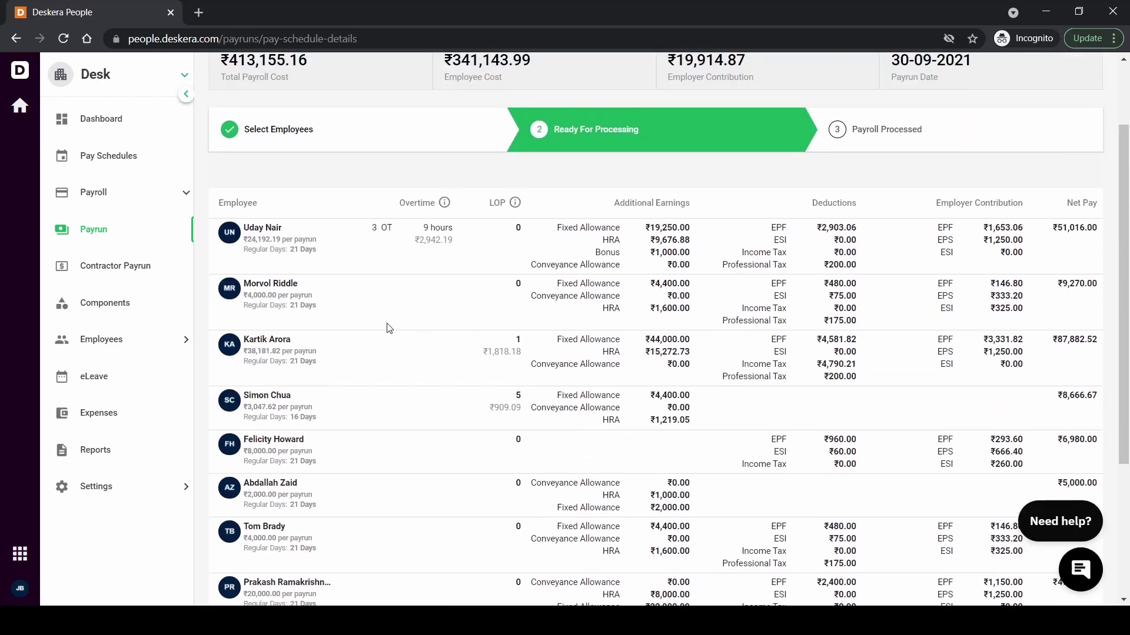
scroll(387, 327, "down", 4)
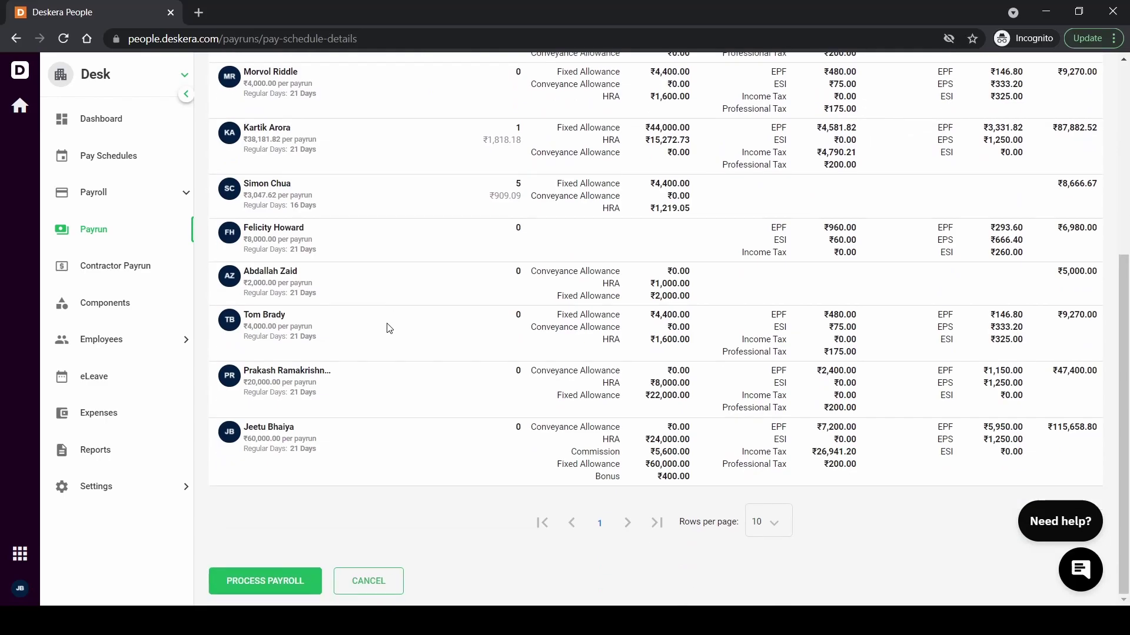
- Process the September payroll and confirm the prompt
left_click(241, 587)
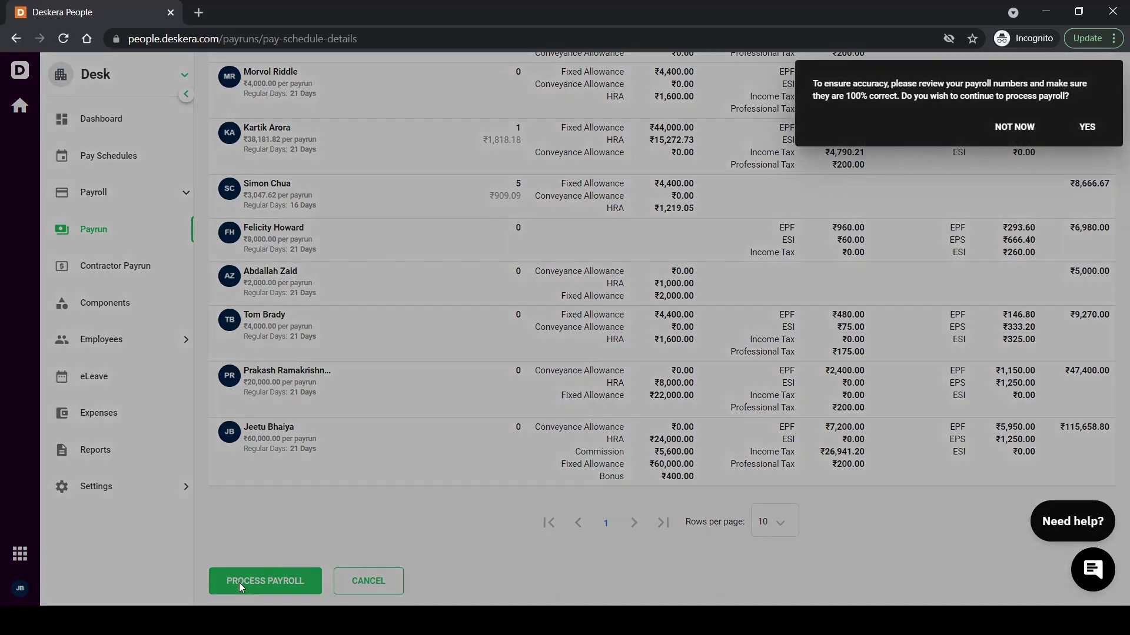
left_click(1086, 127)
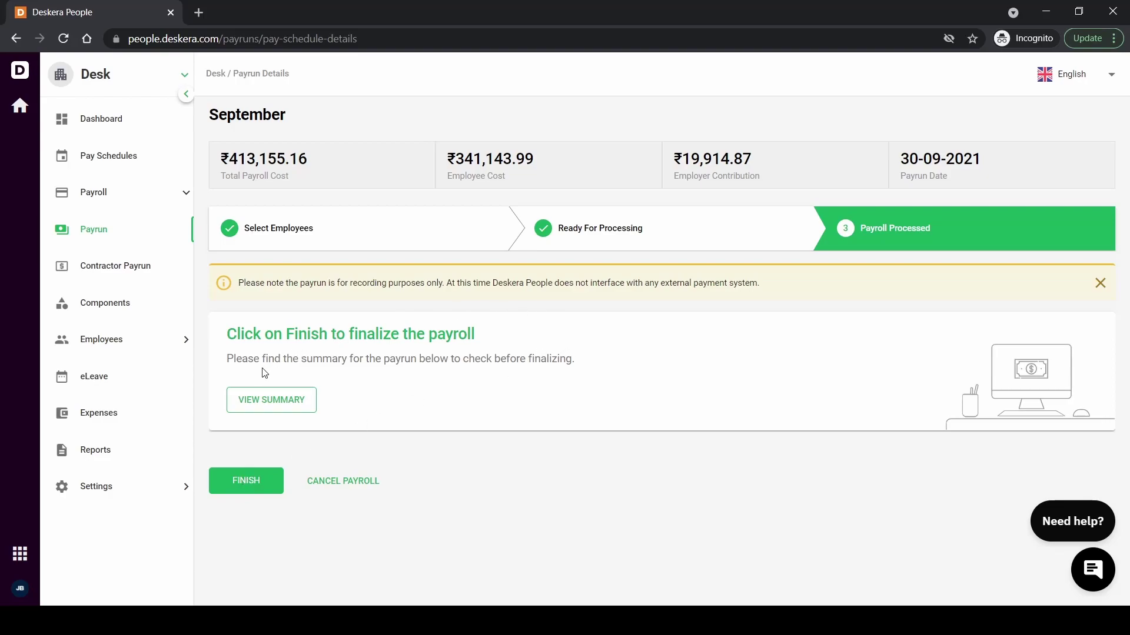
- Finalize the payroll and check the Payruns list for the Processed September entry at ₹413,155.16
left_click(238, 491)
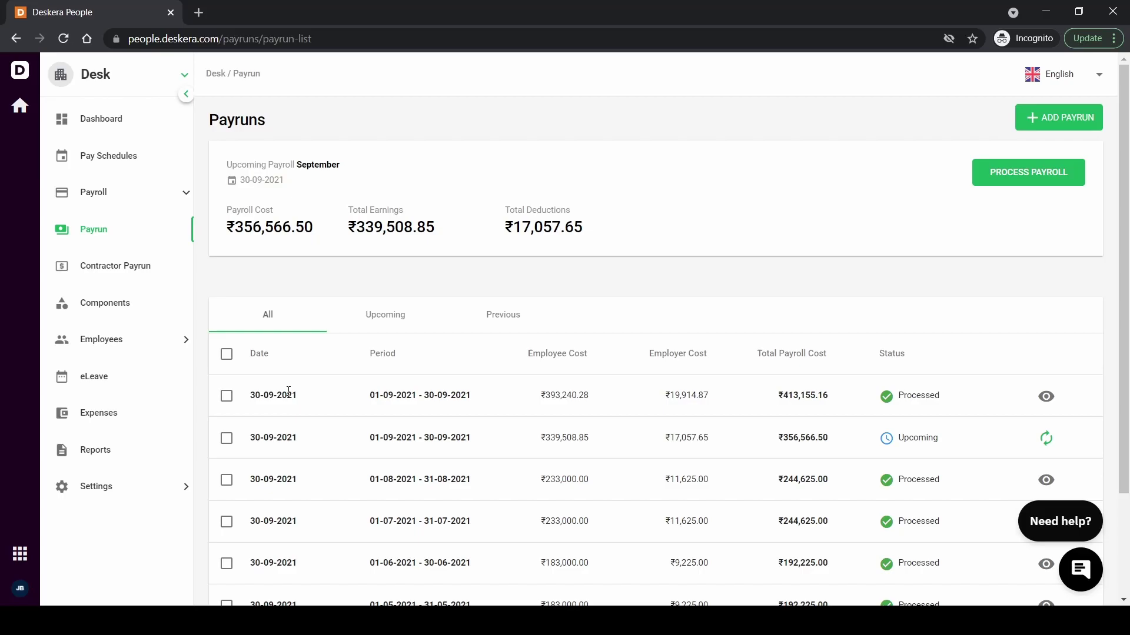
scroll(321, 380, "down", 1)
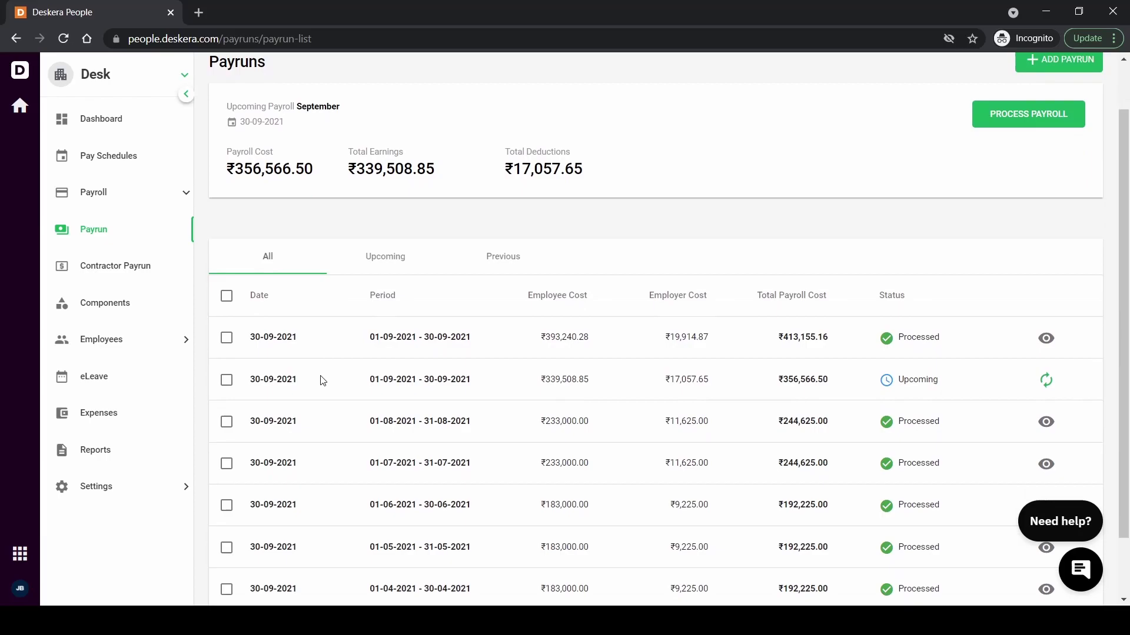
scroll(322, 381, "down", 1)
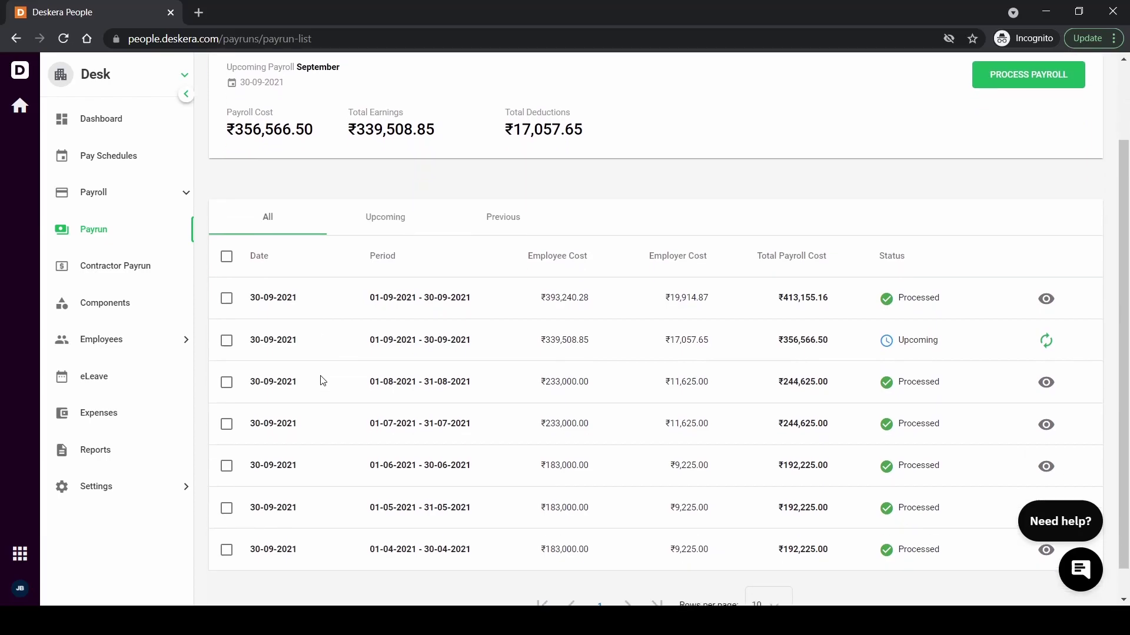
scroll(323, 380, "up", 2)
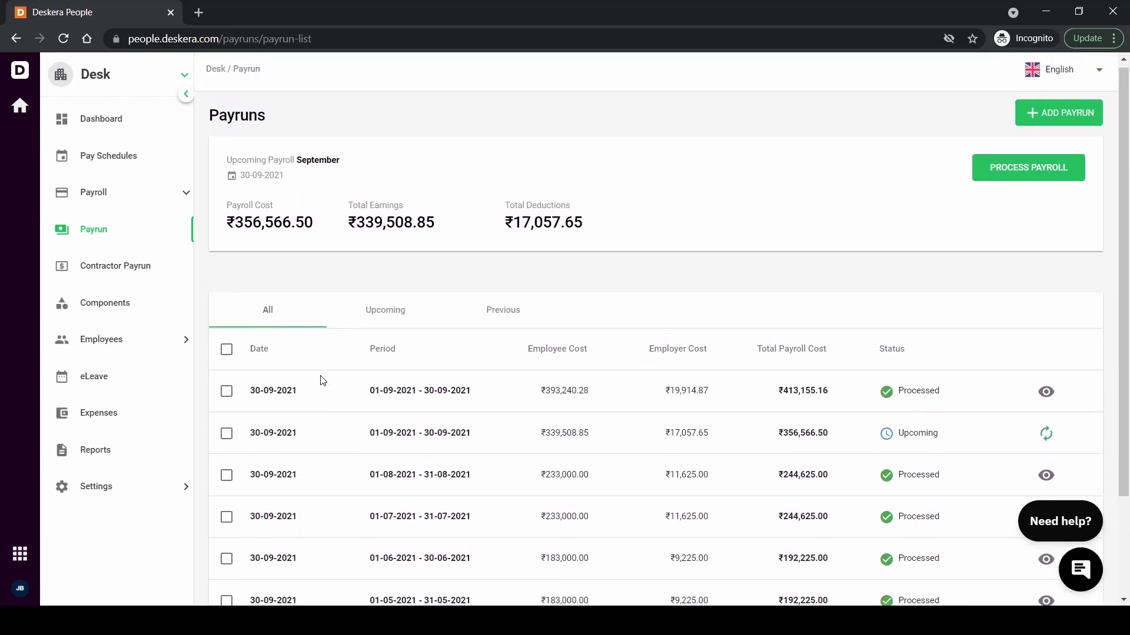